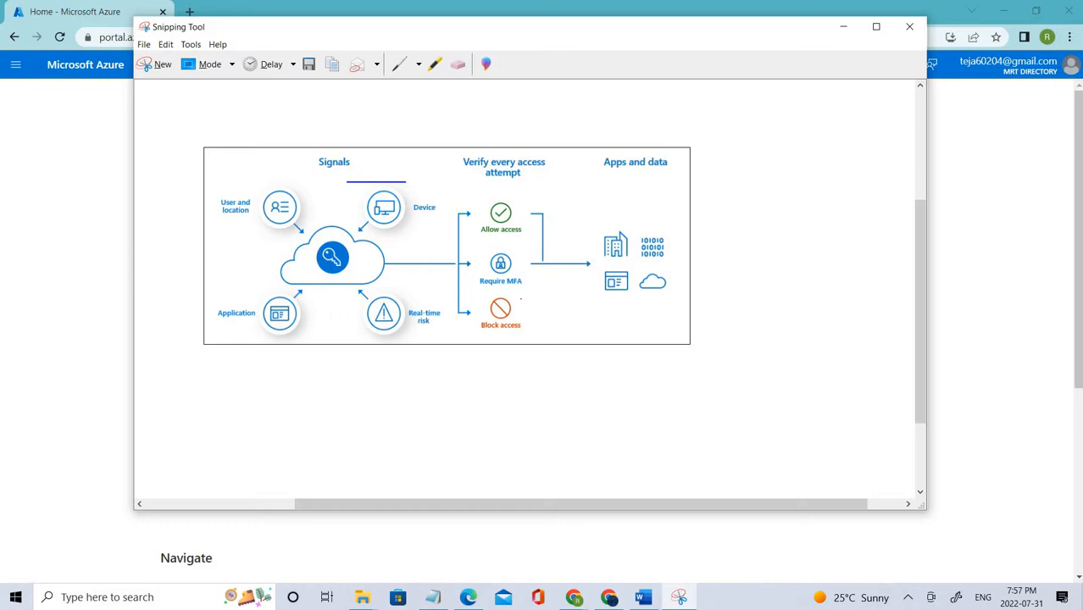
Step: Circle Allow access, stroke beside Require MFA, tick under Block access, then minimize Snipping Tool
mouse_move(502, 168)
left_mouse_down()
mouse_move(504, 253)
mouse_move(537, 178)
mouse_move(471, 192)
left_mouse_up()
left_click_drag(559, 237, 514, 287)
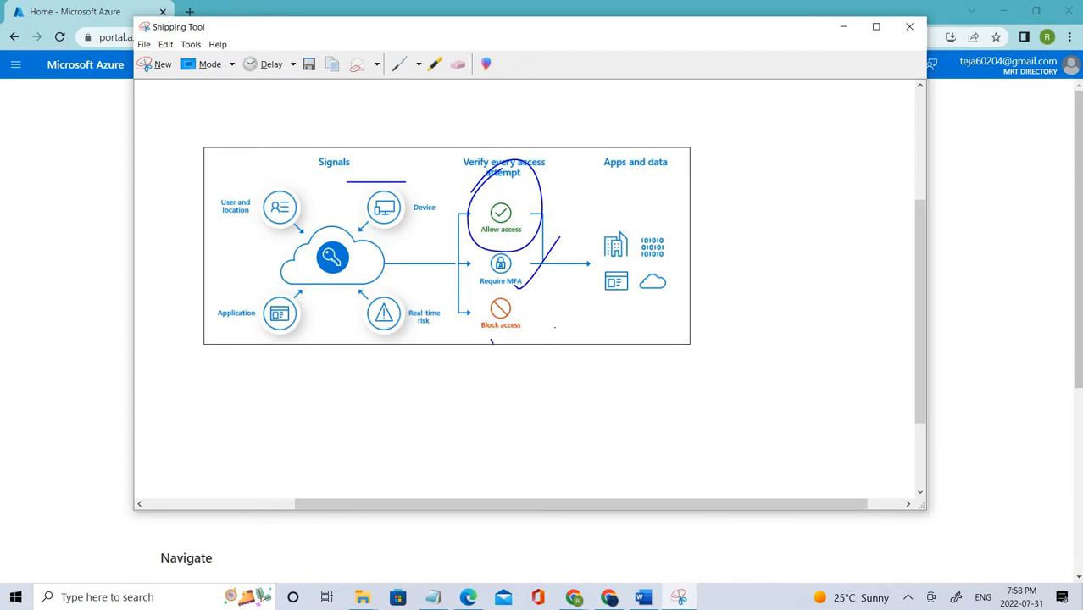
left_click_drag(491, 341, 555, 328)
left_click(843, 26)
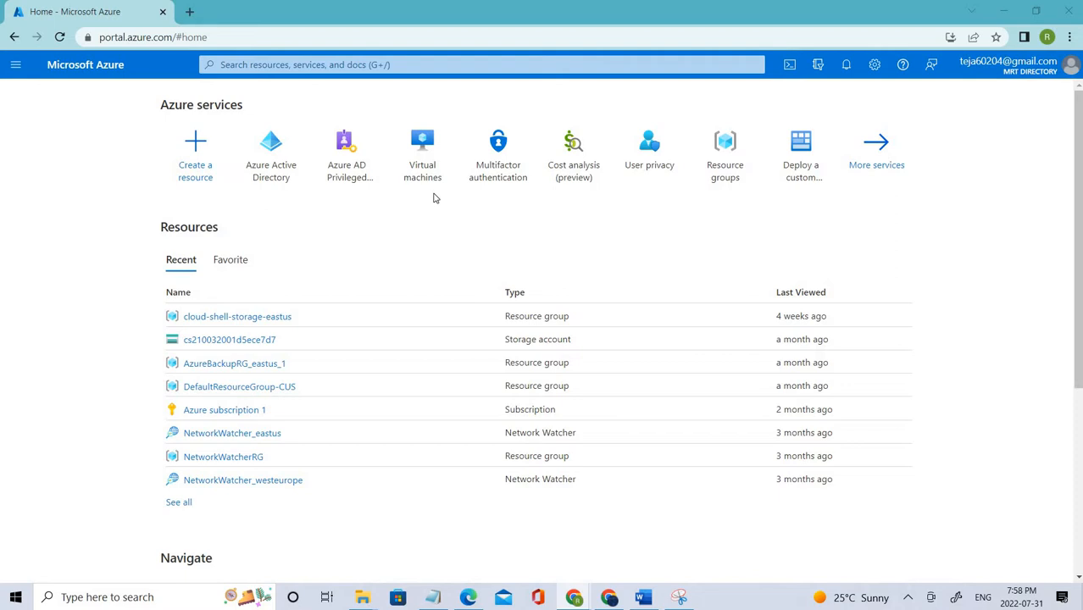
Step: Start creating a new user from Azure Active Directory's Users list
left_click(277, 169)
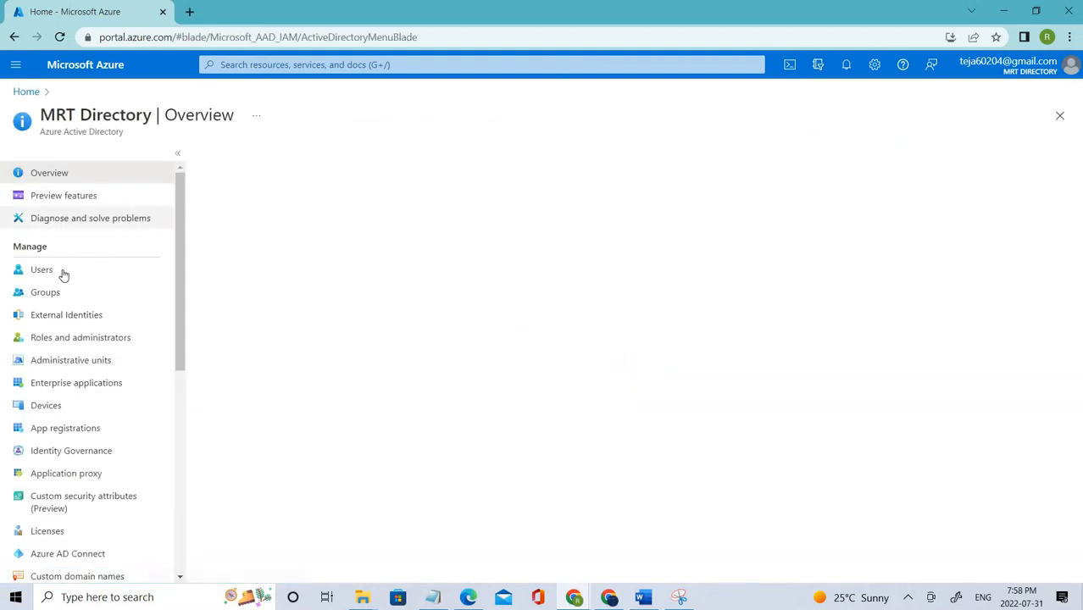
left_click(63, 273)
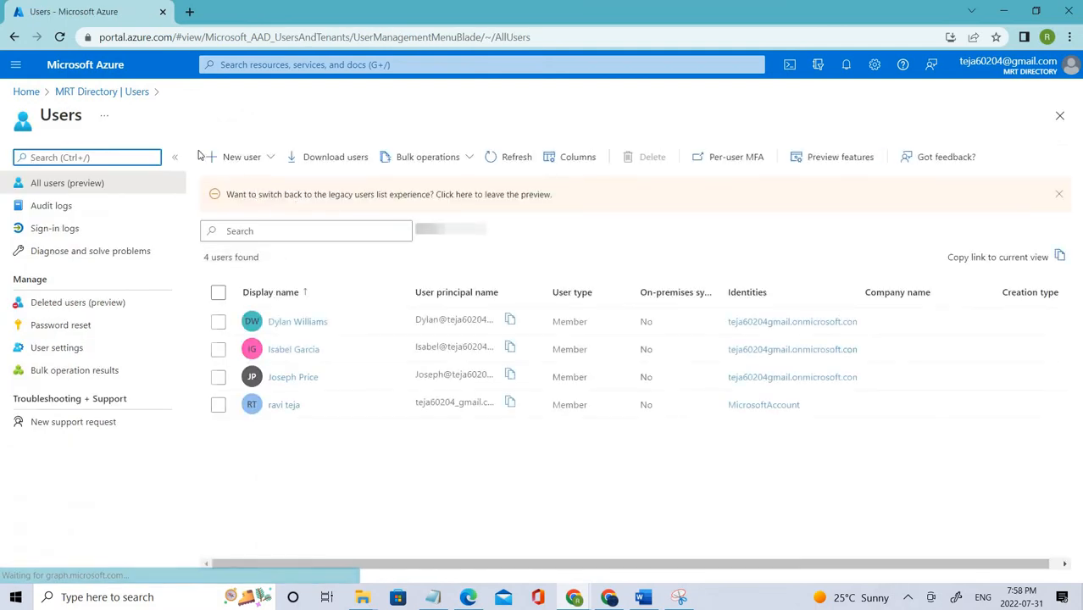
left_click(237, 159)
left_click(249, 179)
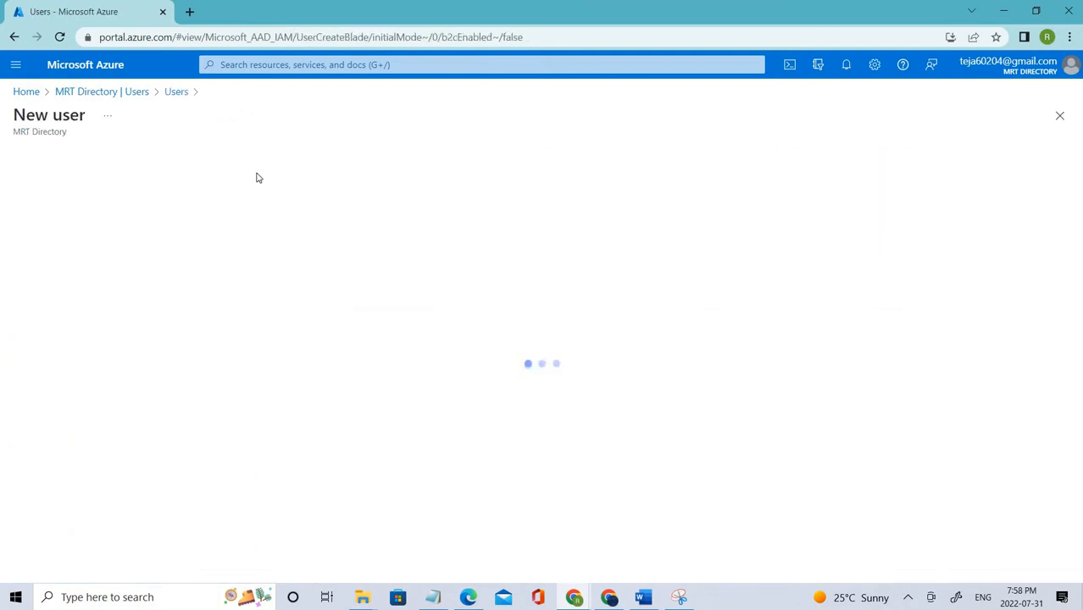
Step: Enter the new user's user name and display name
left_click(220, 436)
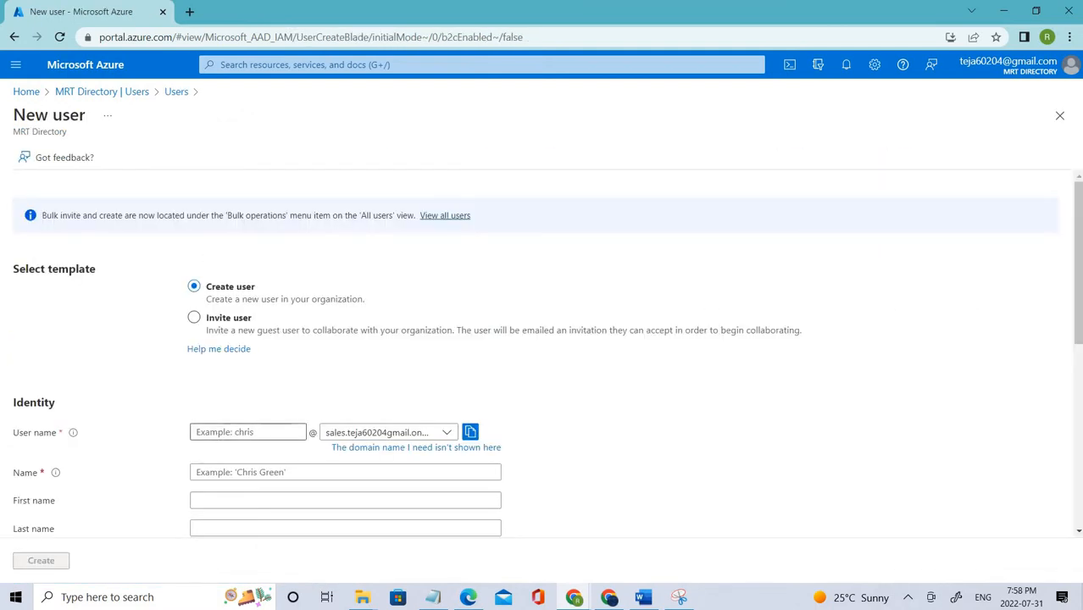
type("k")
key("BackSpace")
type("luky")
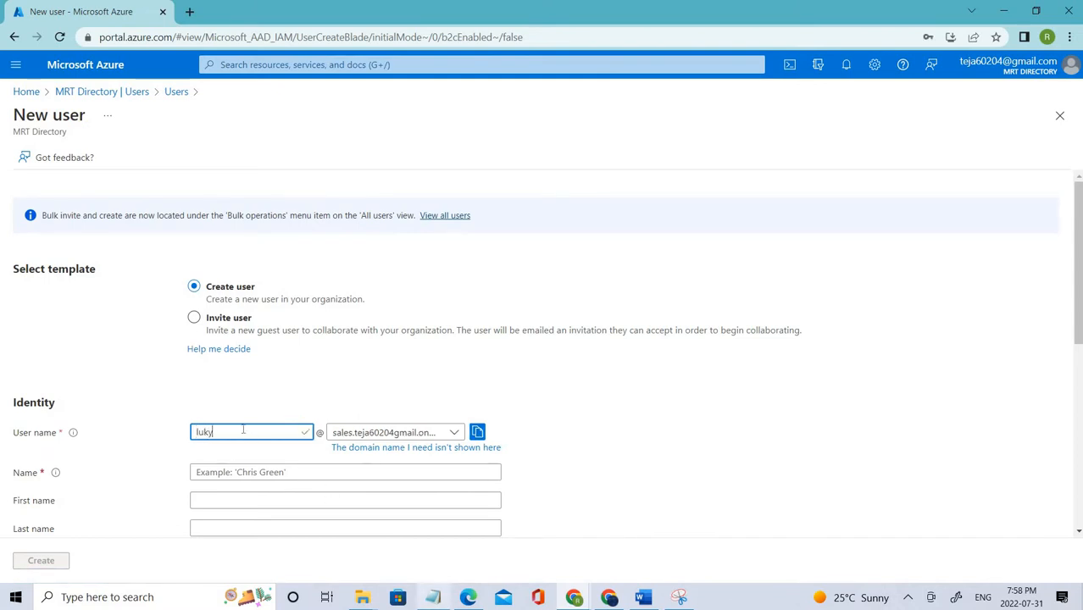
left_click(270, 396)
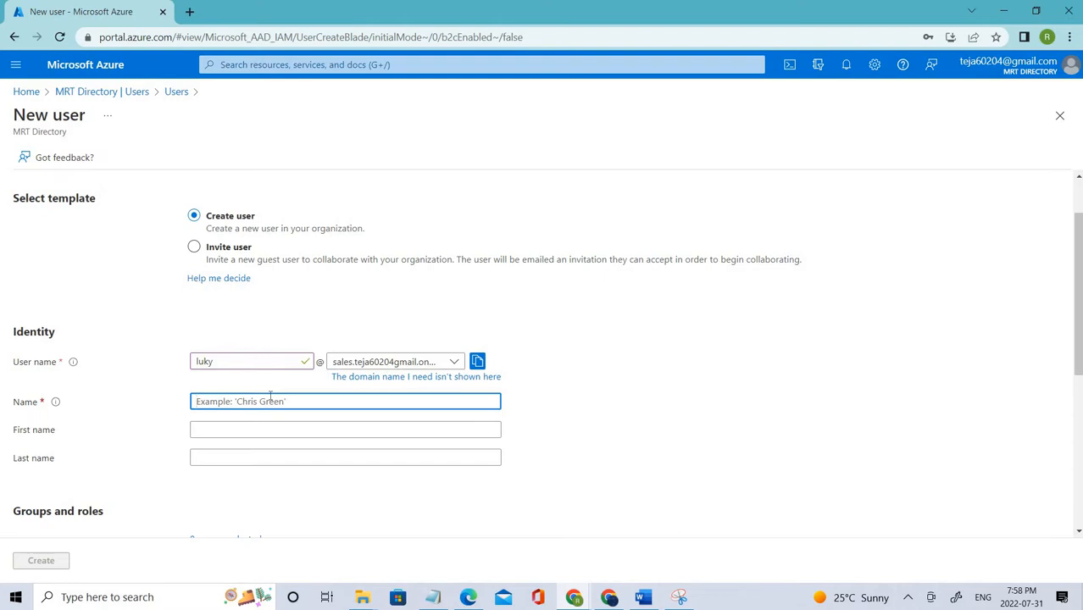
type("luky")
Step: Reveal the auto-generated initial password and copy it
scroll(188, 270, "down", 3)
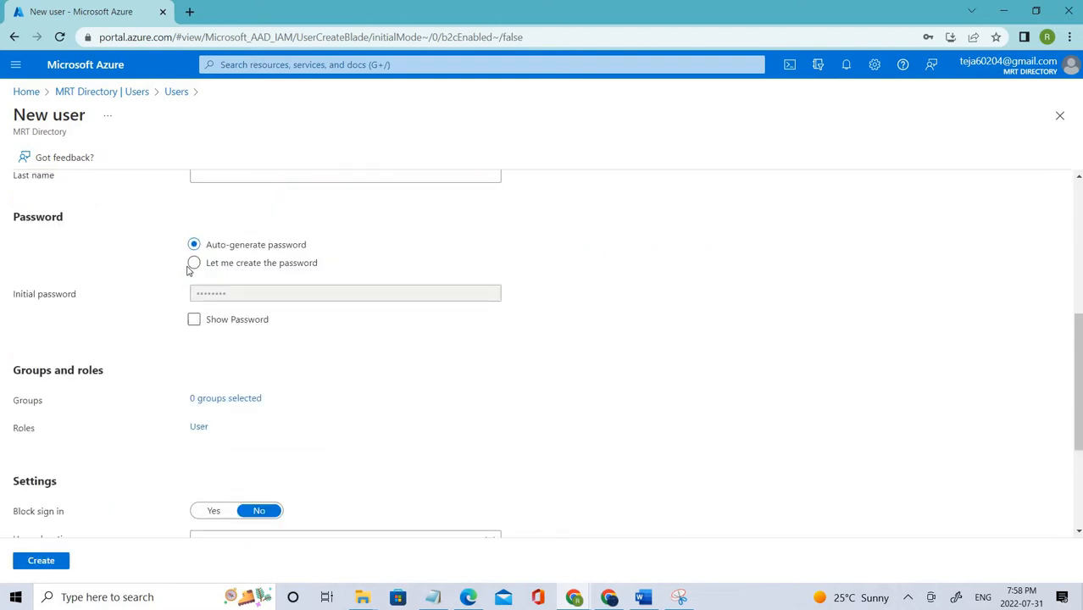
double_click(198, 327)
left_click(194, 319)
double_click(213, 293)
right_click(206, 291)
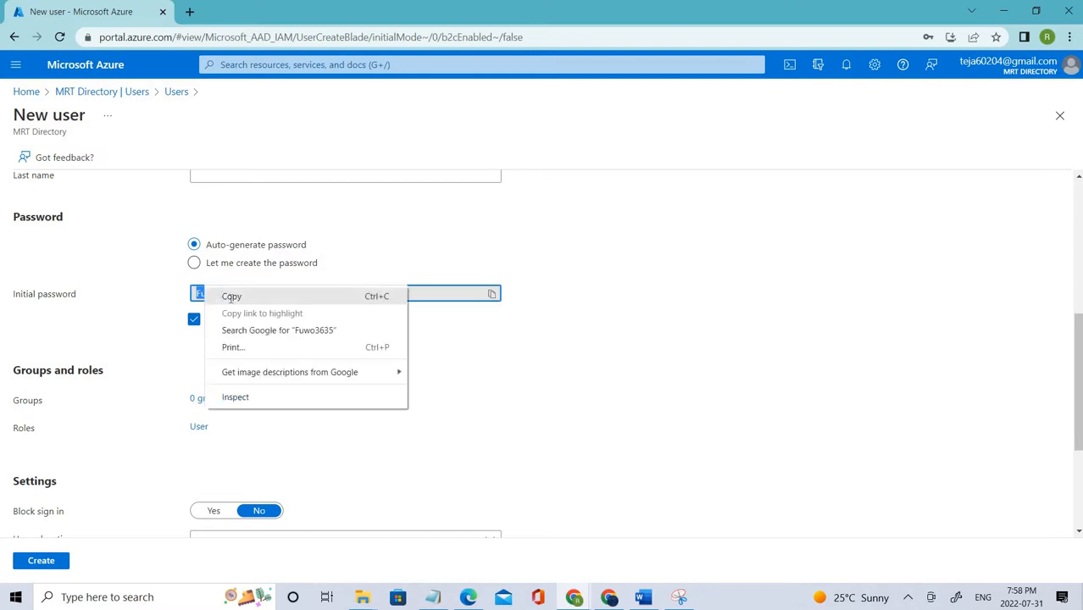
left_click(231, 296)
Step: Open a blank Notepad window from the taskbar and move it aside
left_click(435, 598)
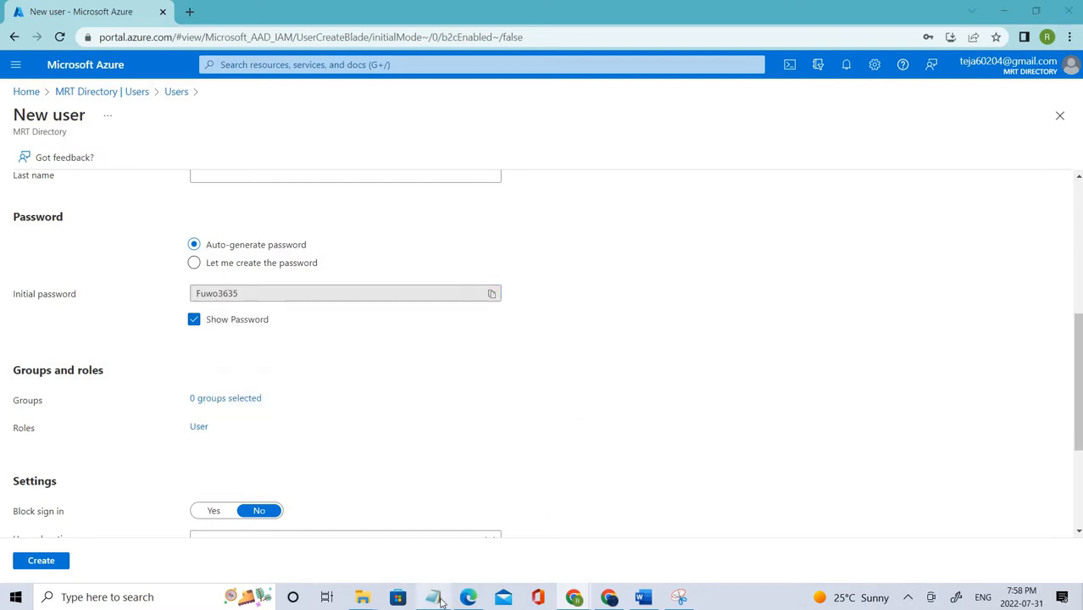
left_click_drag(441, 601, 428, 541)
left_click(447, 512)
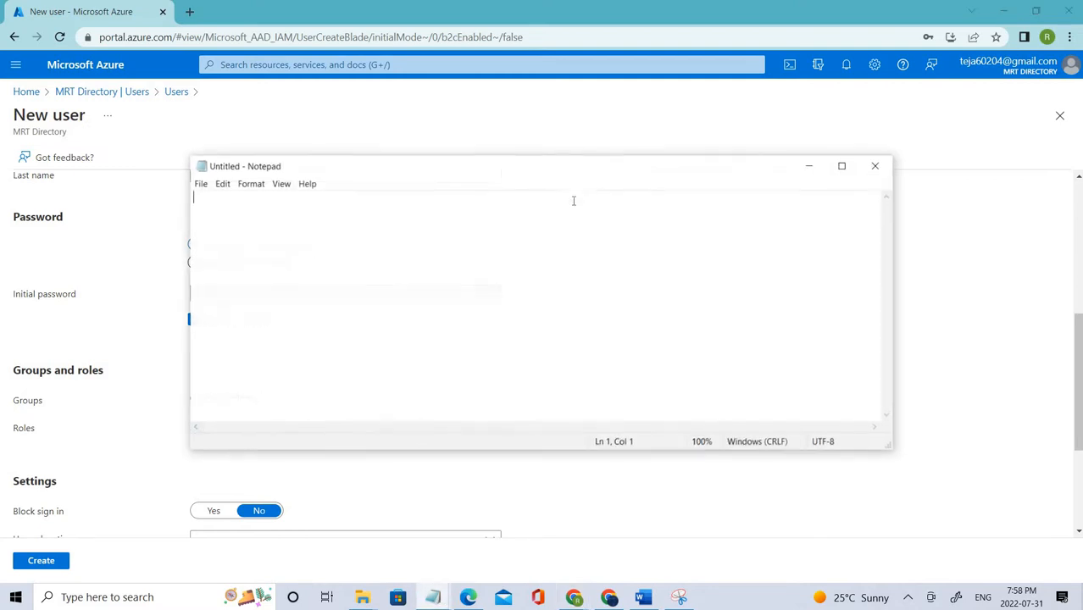
left_click_drag(545, 167, 1081, 246)
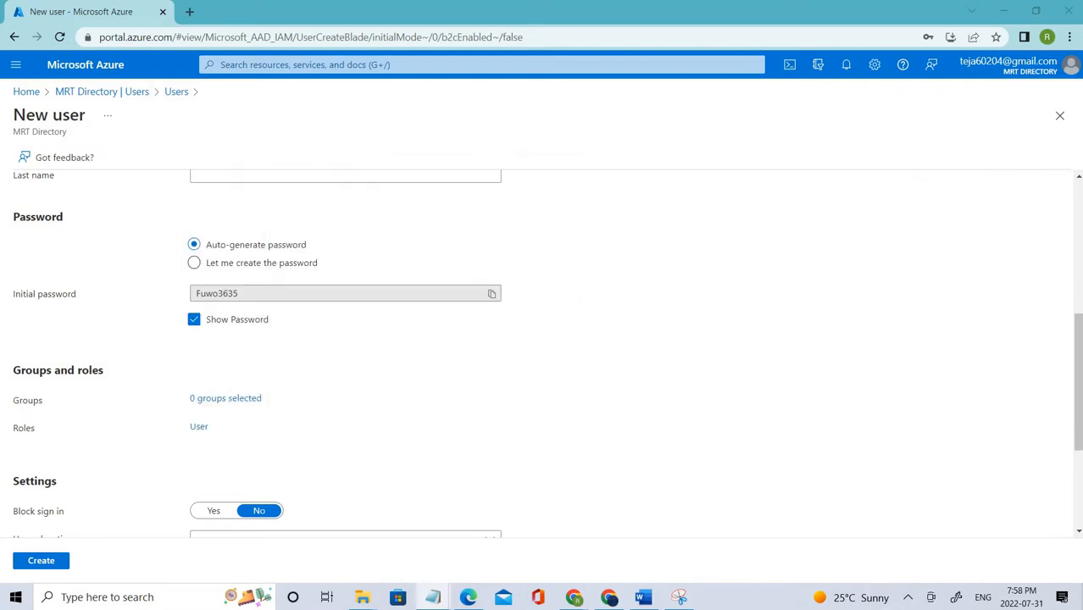
Step: Create the new user and refresh the directory's Users list
scroll(81, 526, "down", 3)
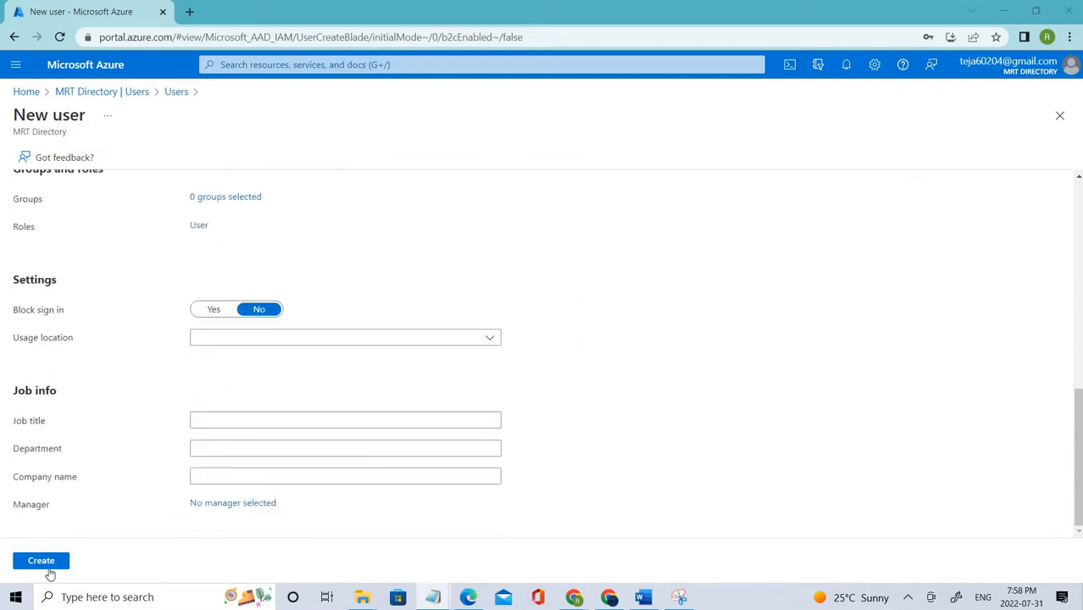
left_click(40, 561)
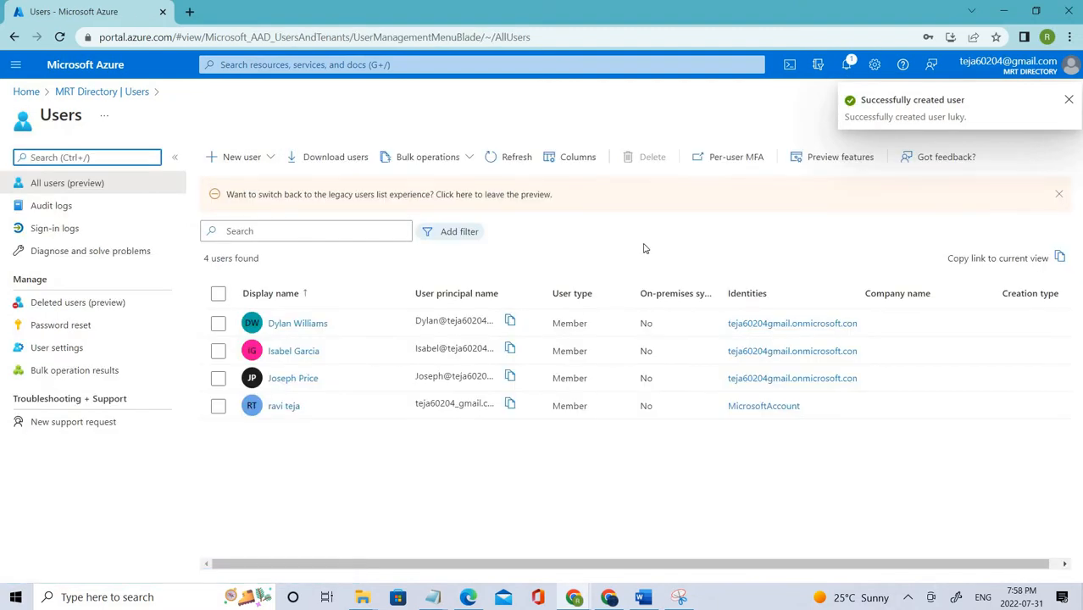
left_click(511, 162)
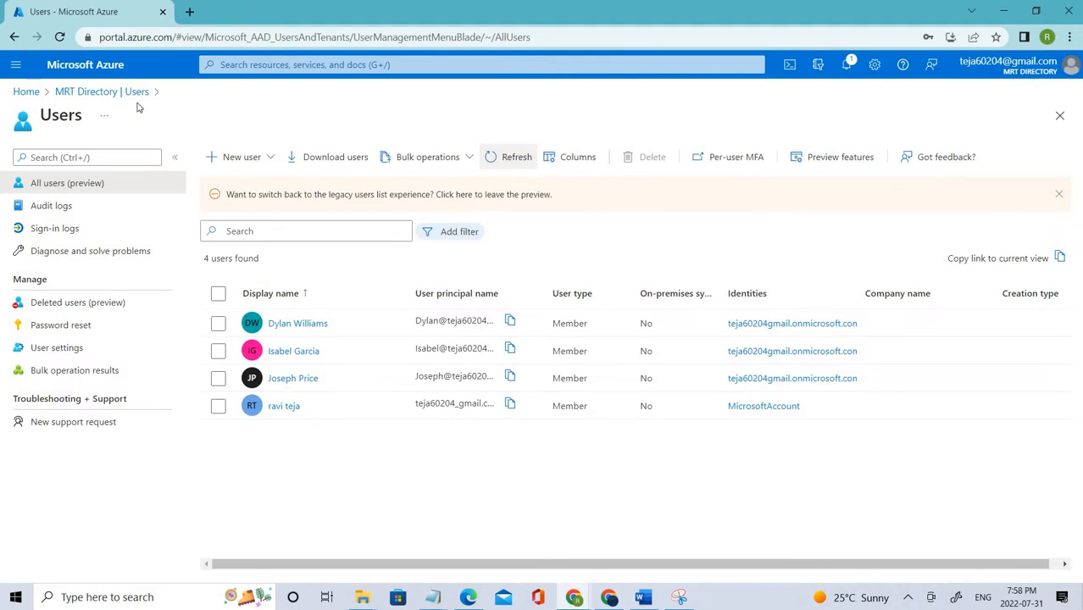
Step: Open MRT Directory's Properties and its Manage security defaults pane
left_click(82, 92)
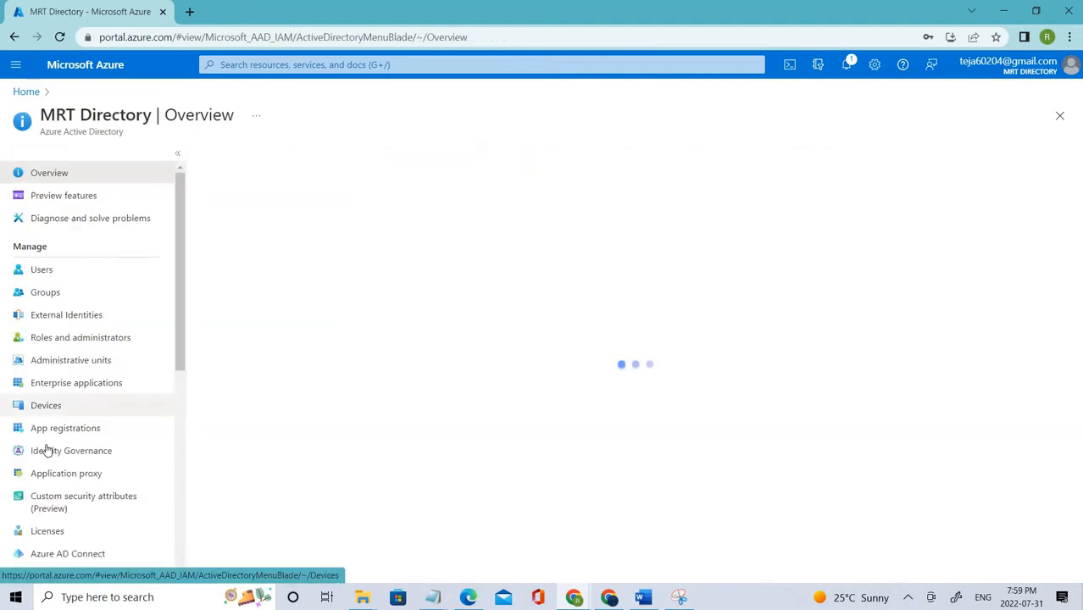
scroll(38, 415, "down", 4)
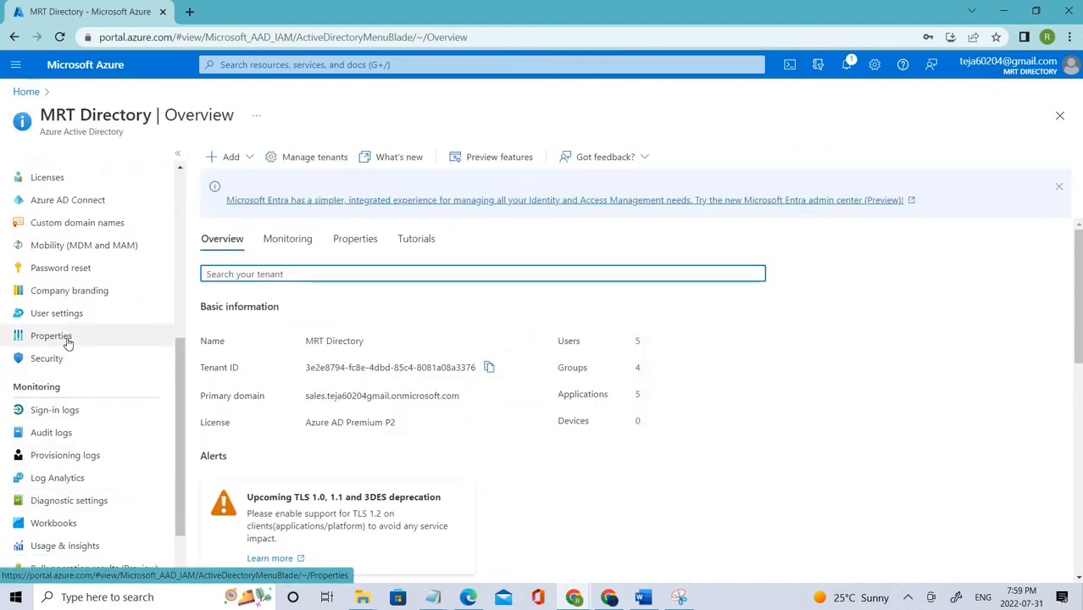
left_click(68, 343)
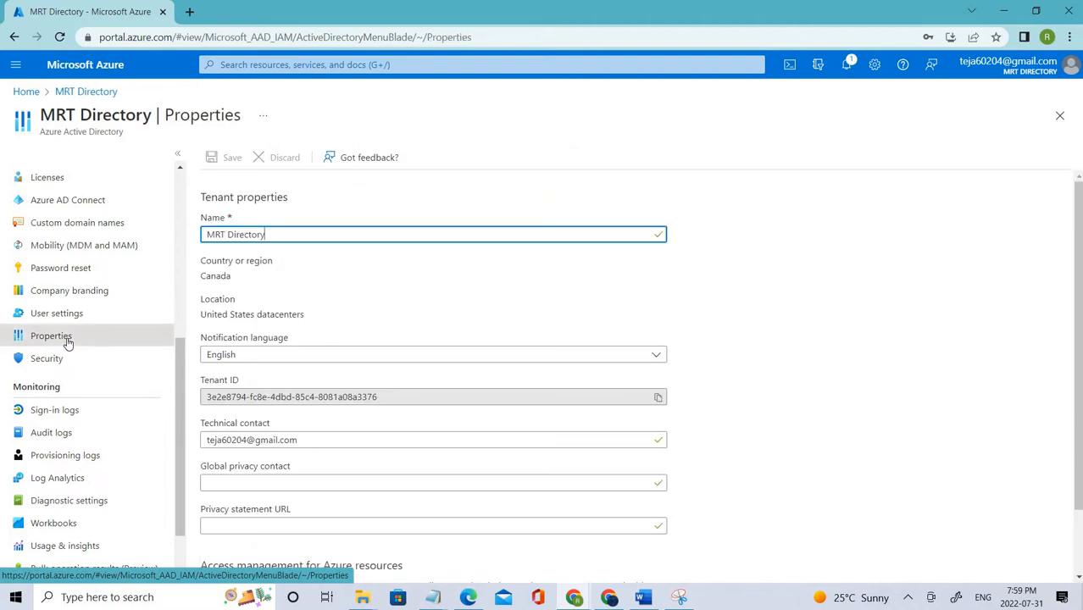
scroll(444, 384, "down", 1)
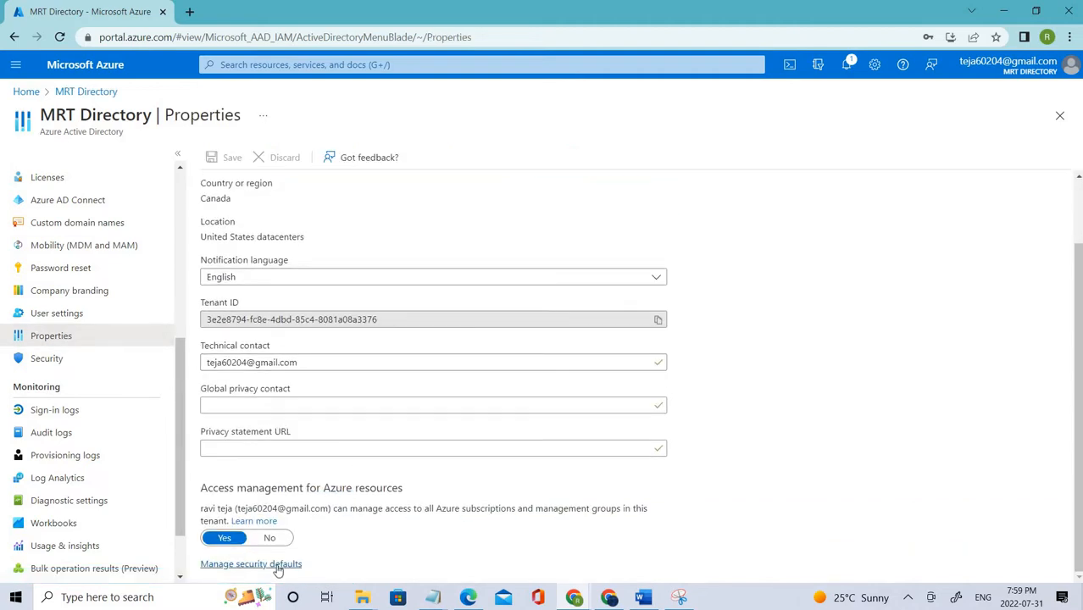
left_click(277, 565)
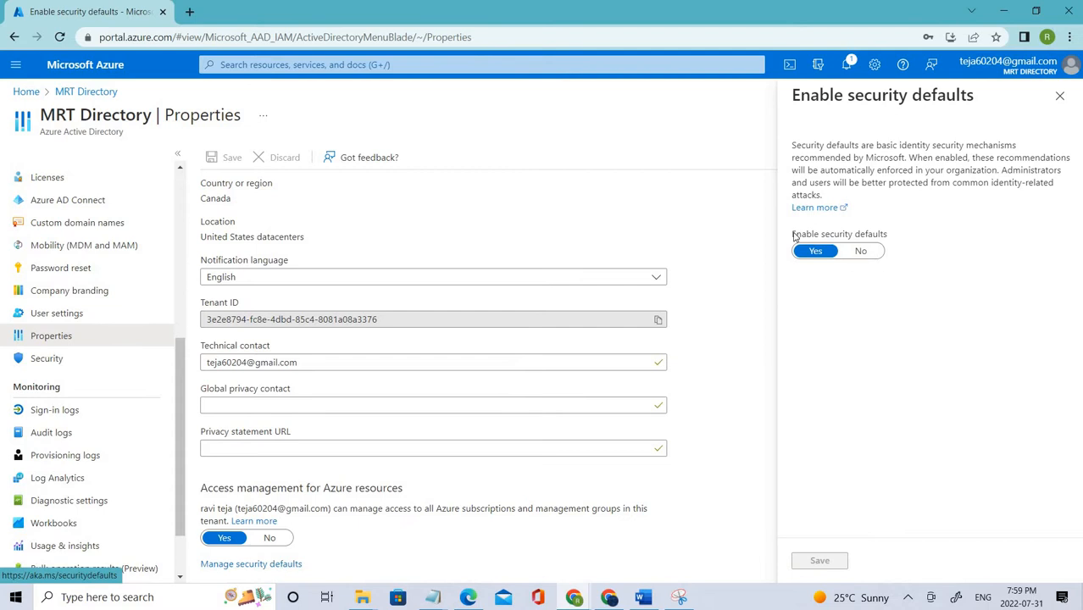
Step: Set security defaults to No, citing Conditional Access, and save
triple_click(924, 237)
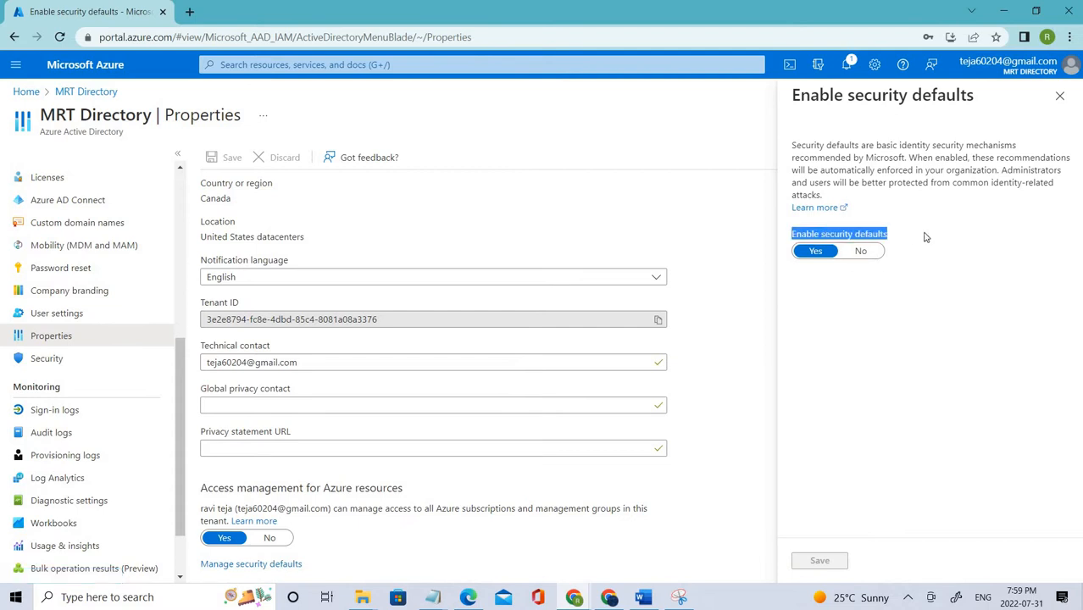
left_click(861, 252)
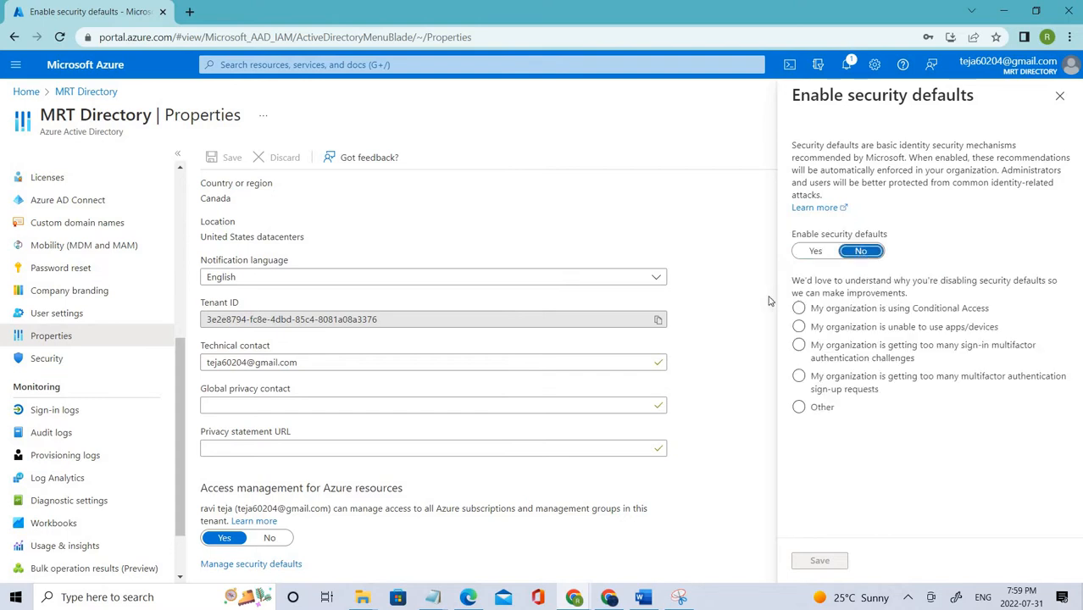
left_click(818, 314)
left_click(820, 561)
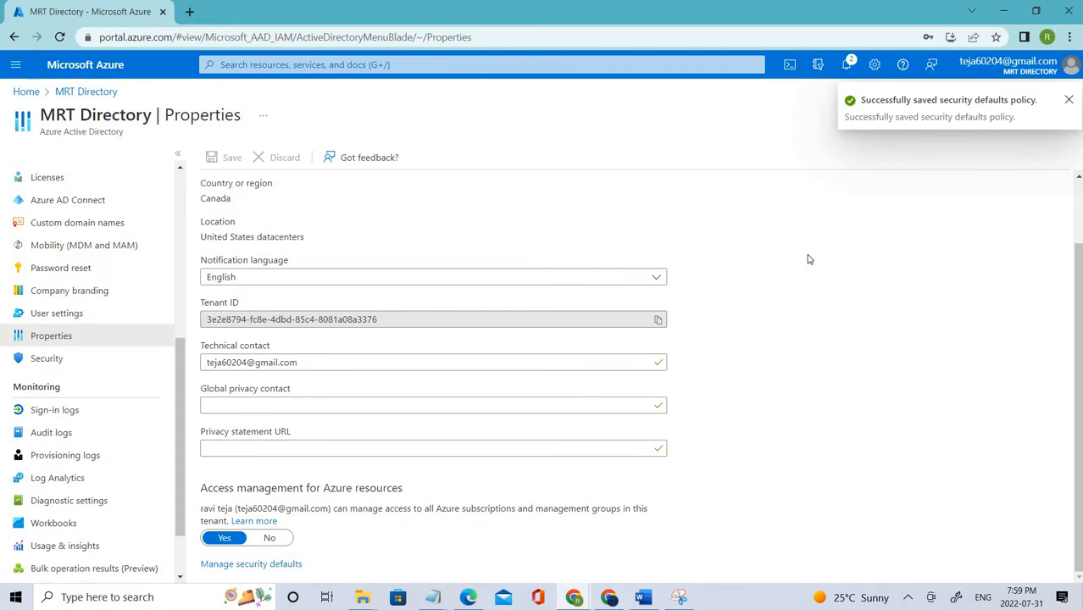
Step: Return to the Users list, now 5 users, and select the first user
scroll(60, 262, "up", 5)
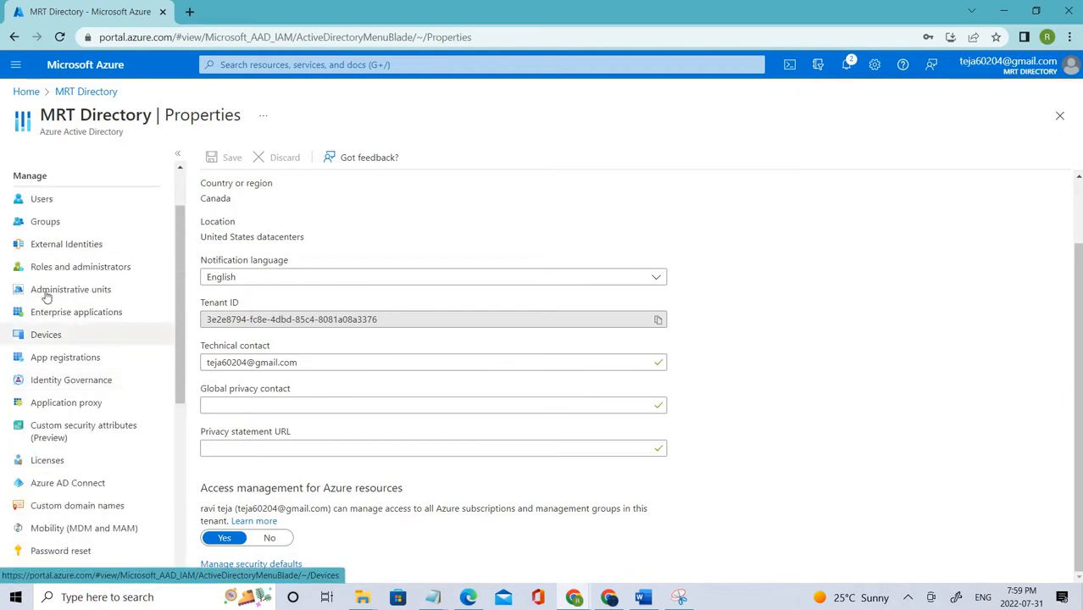
left_click(59, 270)
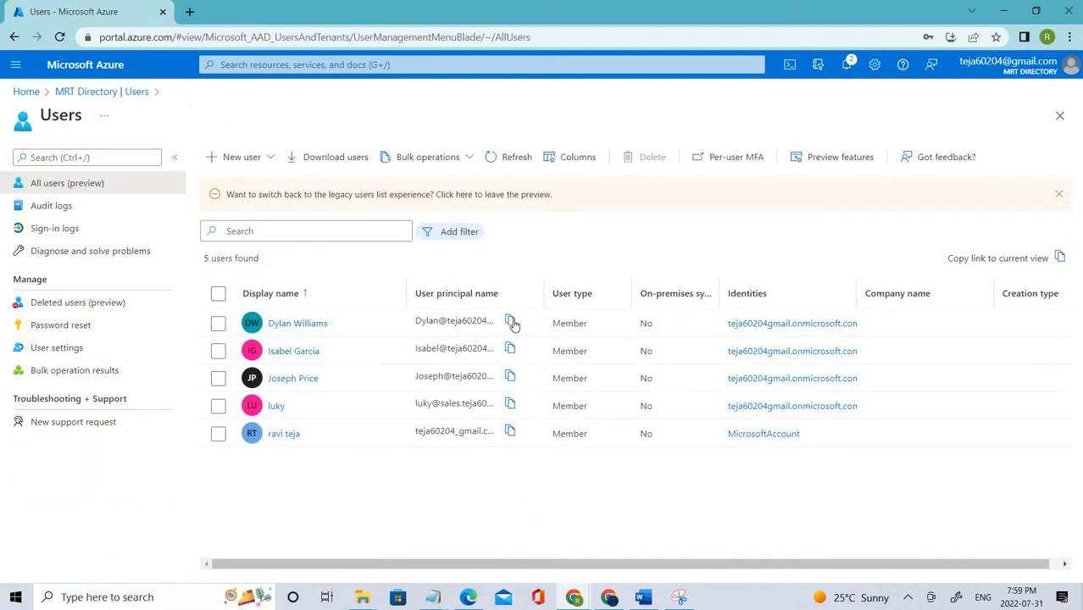
left_click(527, 329)
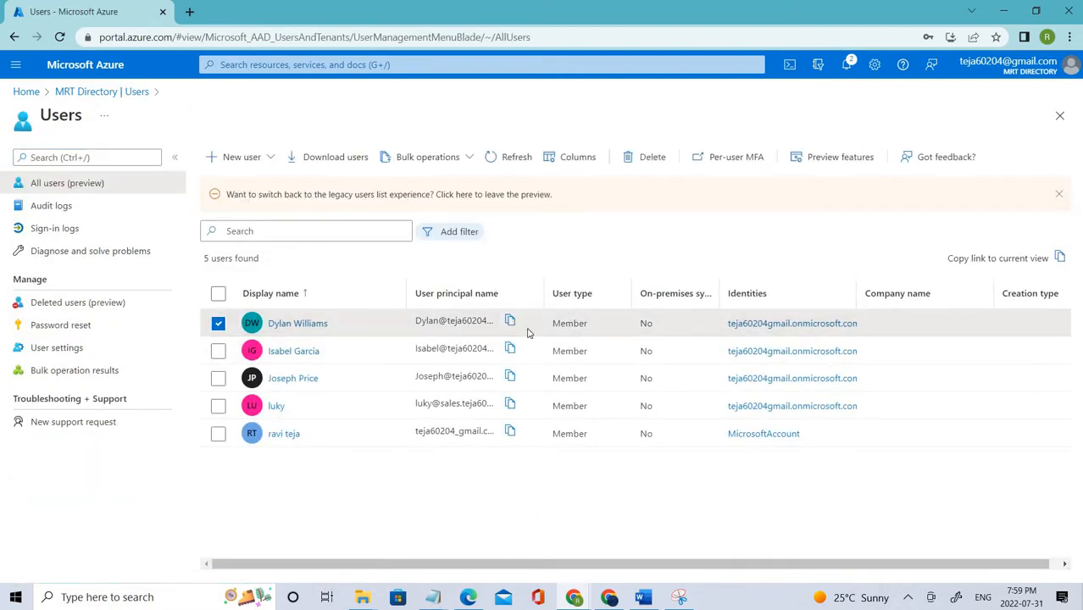
Step: Copy a sign-in name, then open portal.azure.com in a maximized Incognito window and reload
left_click(1063, 258)
key("ctrl+shift+n")
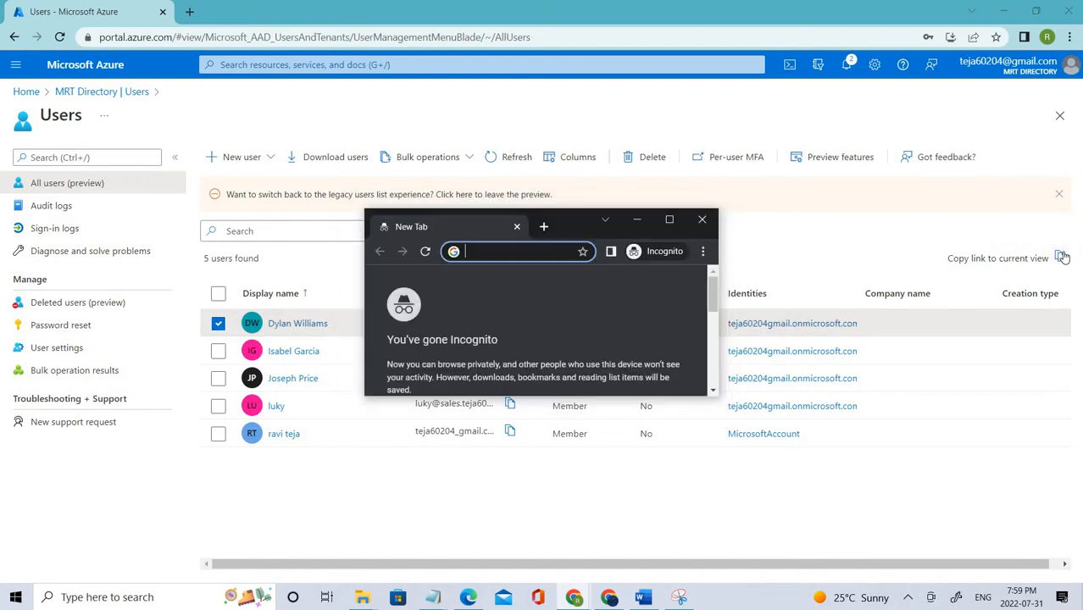
type("portal.azure.com")
key("Return")
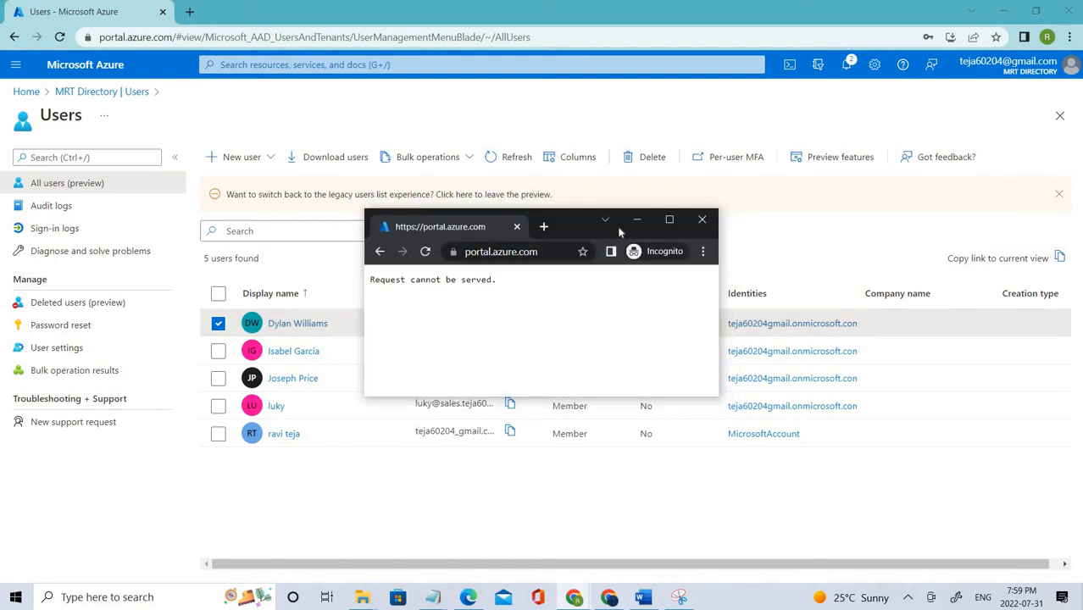
left_click(671, 219)
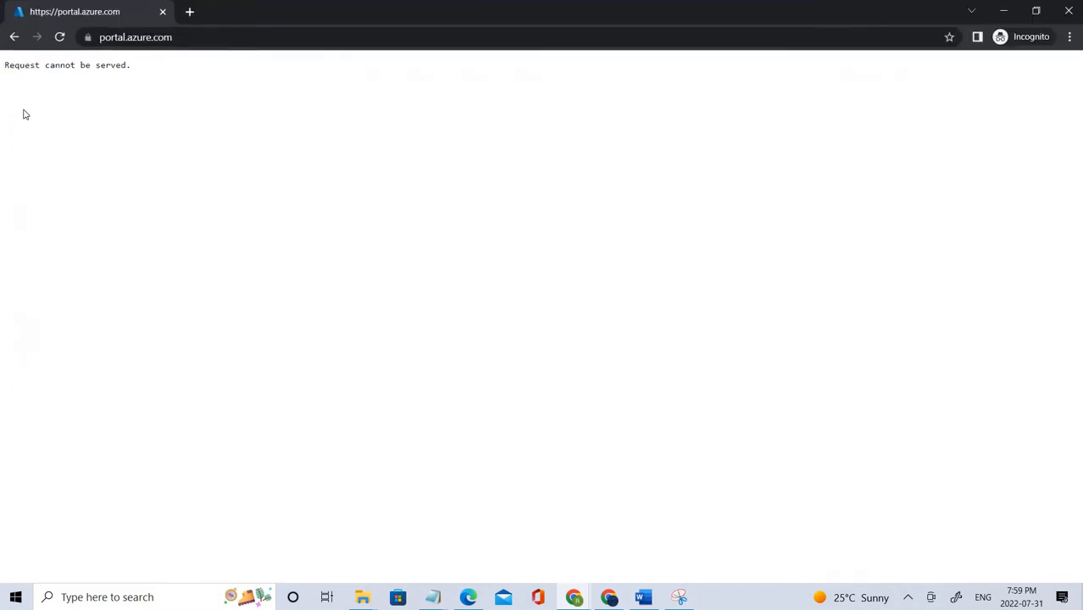
left_click(59, 38)
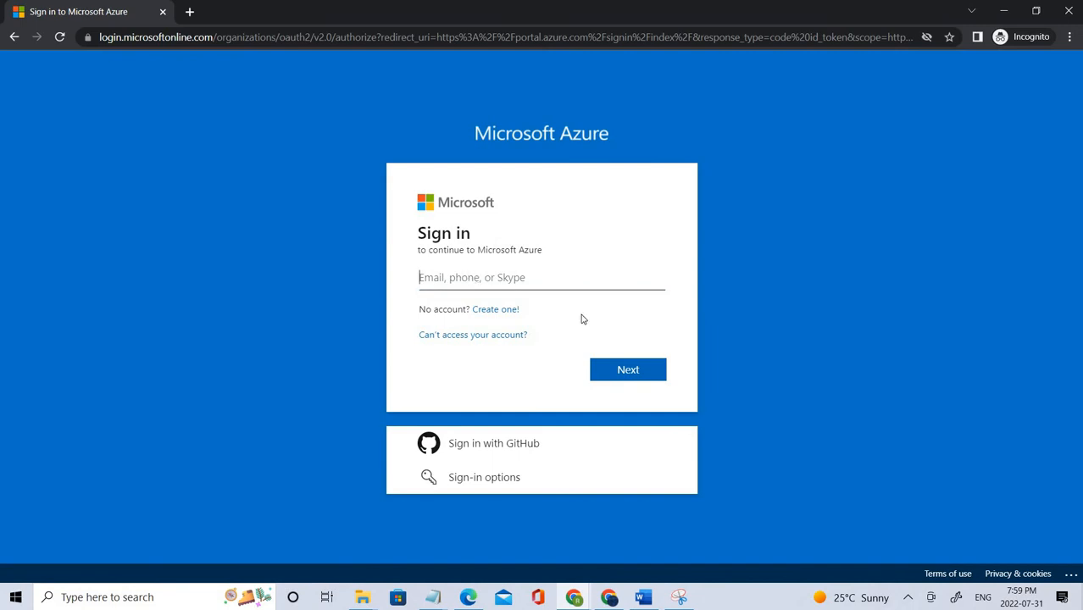
Step: Replace the wrongly pasted name with the sales user's sign-in name from the Users list
key("ctrl+v")
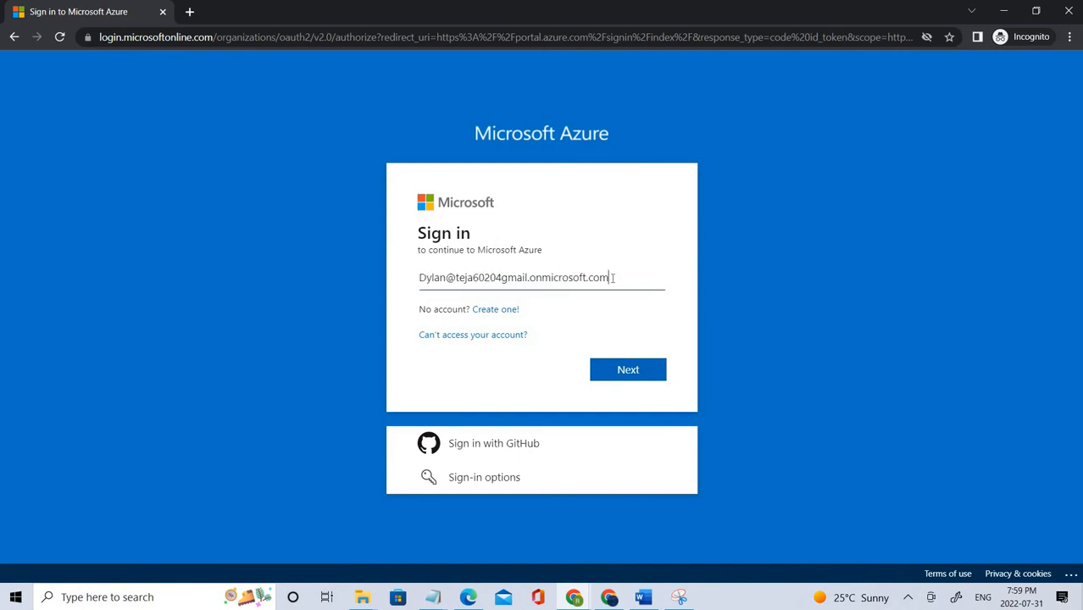
left_click_drag(612, 276, 352, 249)
key("BackSpace")
left_click_drag(707, 3, 646, 223)
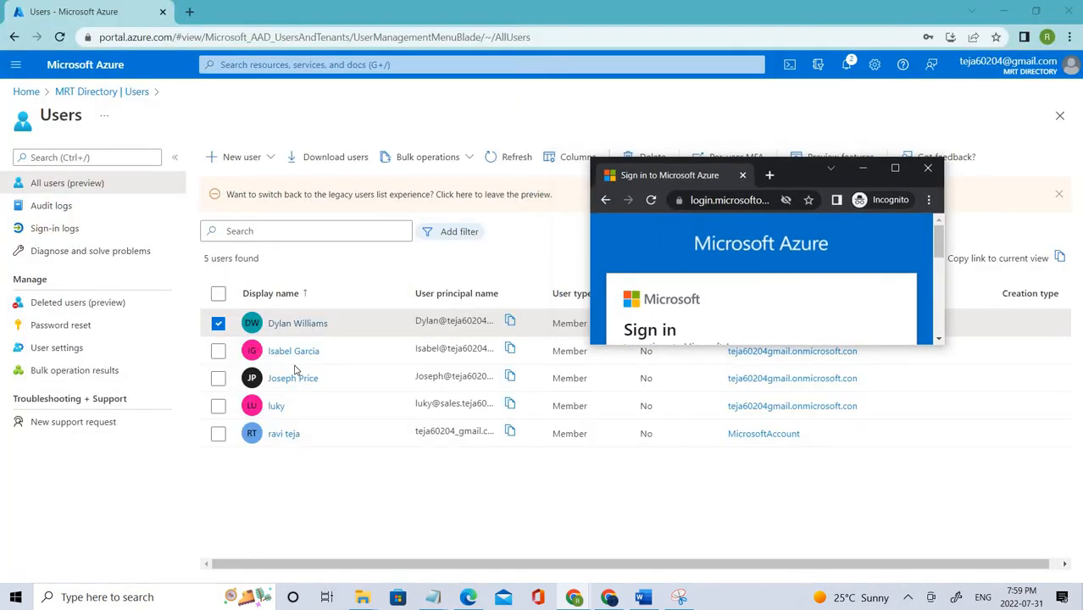
left_click(510, 409)
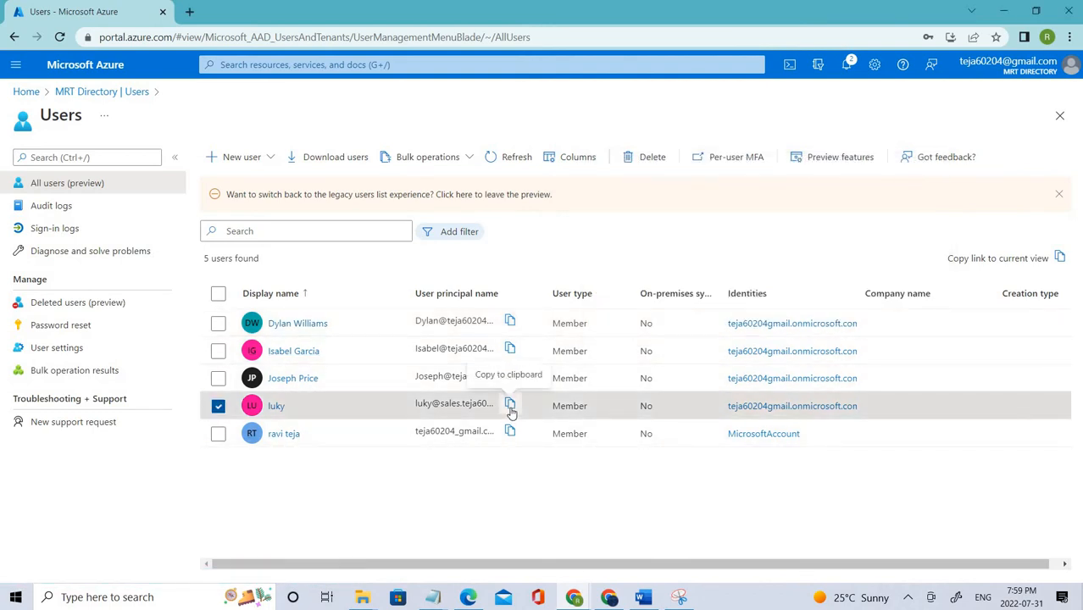
key("alt+Tab")
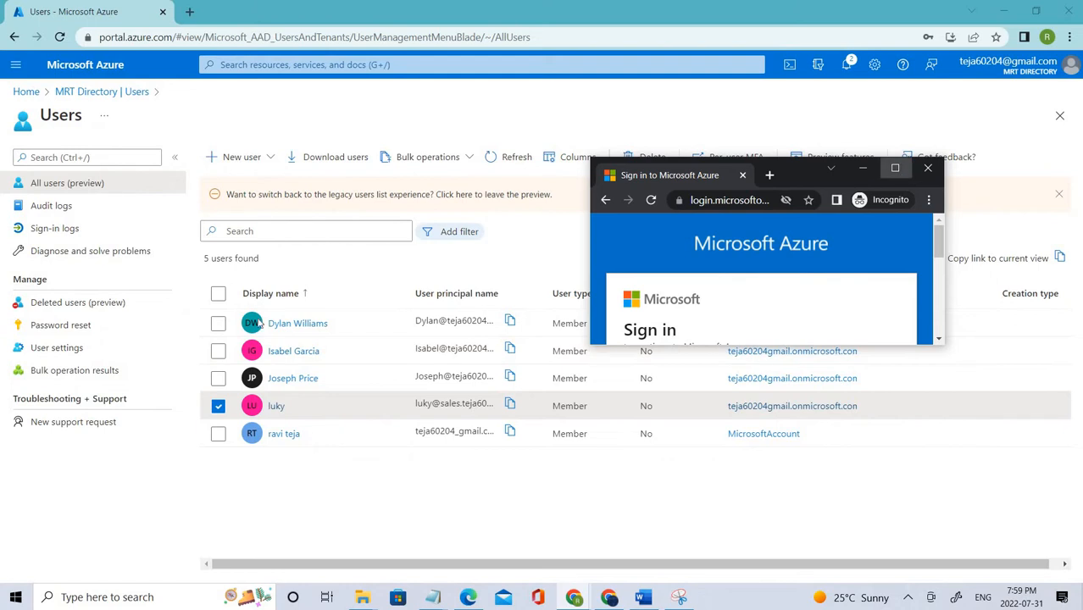
left_click(895, 168)
key("ctrl+v")
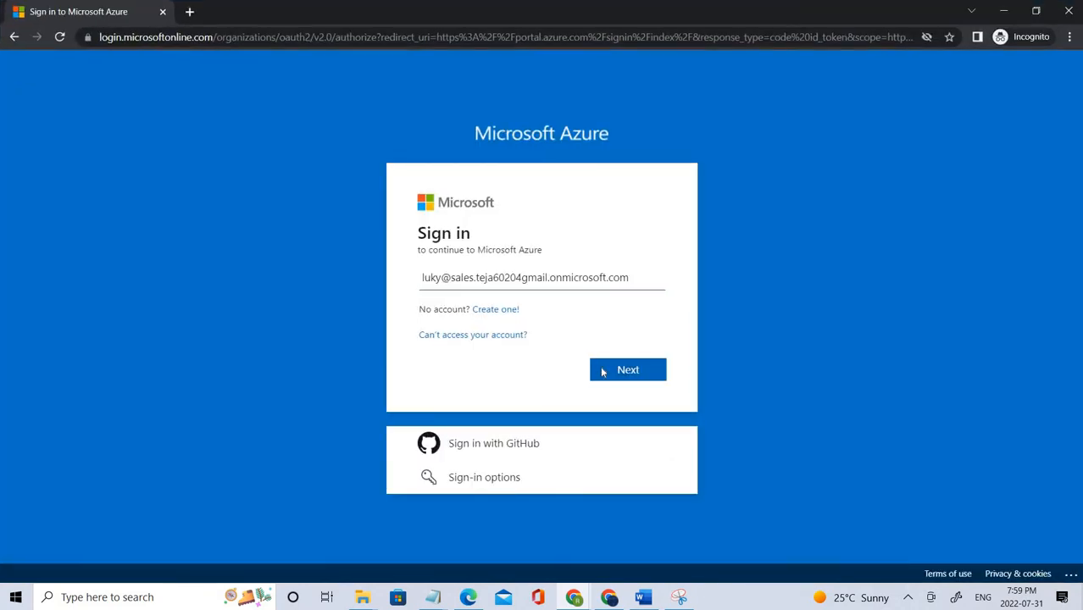
Step: Continue to the password step and sign in with the pasted temporary password
left_click(601, 371)
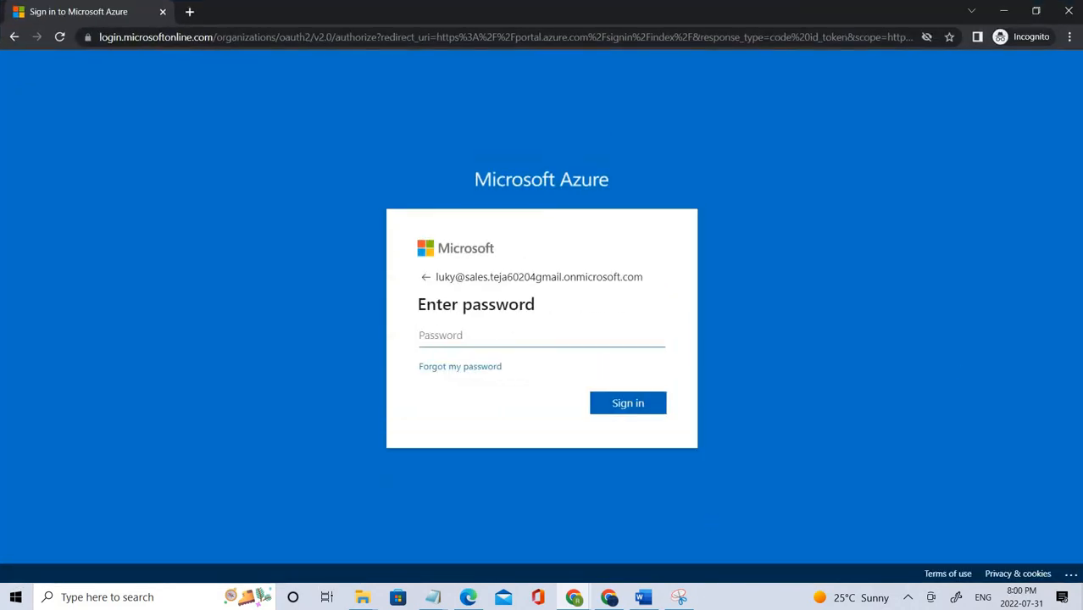
key("alt+Tab")
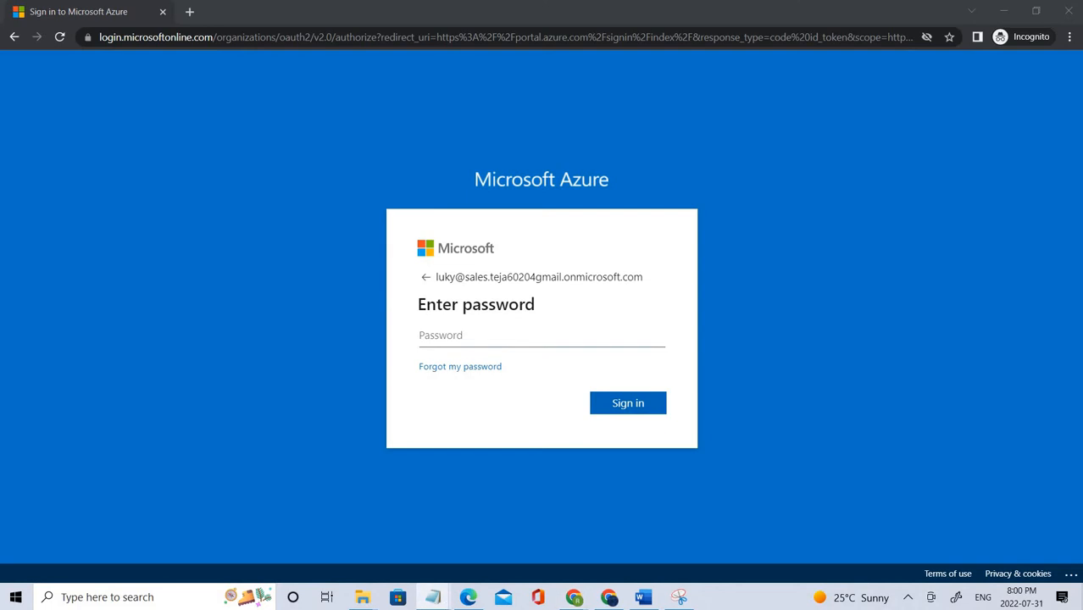
left_click(599, 333)
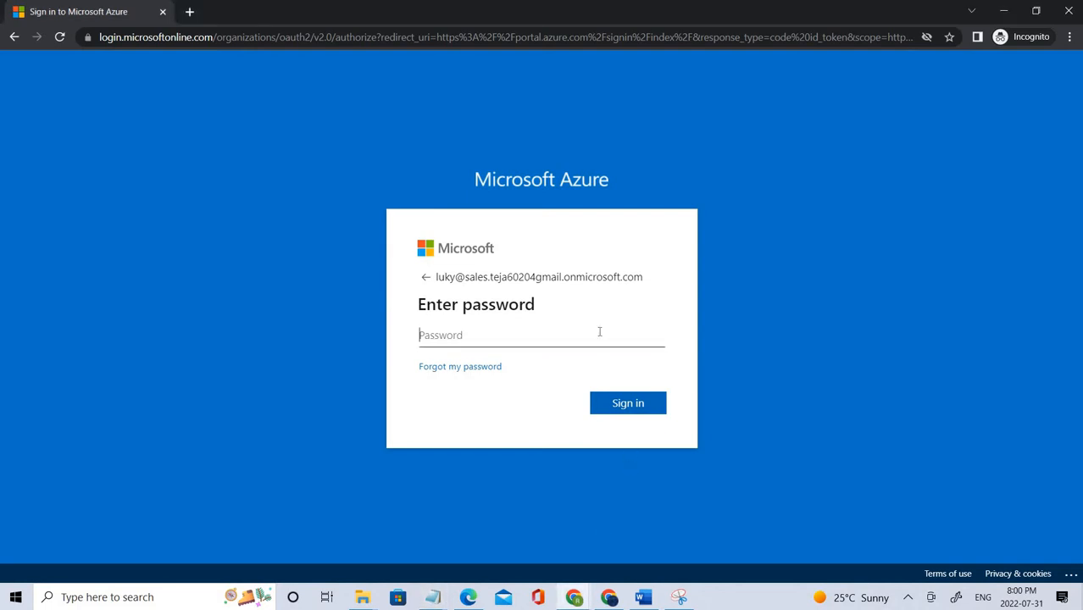
key("ctrl+v")
left_click(646, 405)
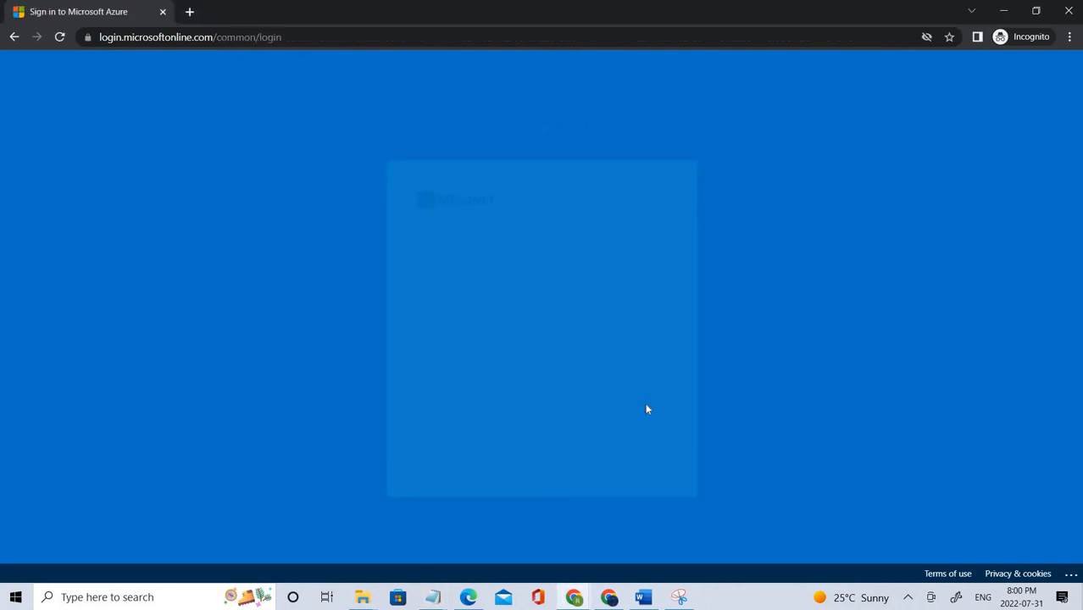
Step: Enter the temporary password as current, type and confirm a new password, and submit
left_click(527, 336)
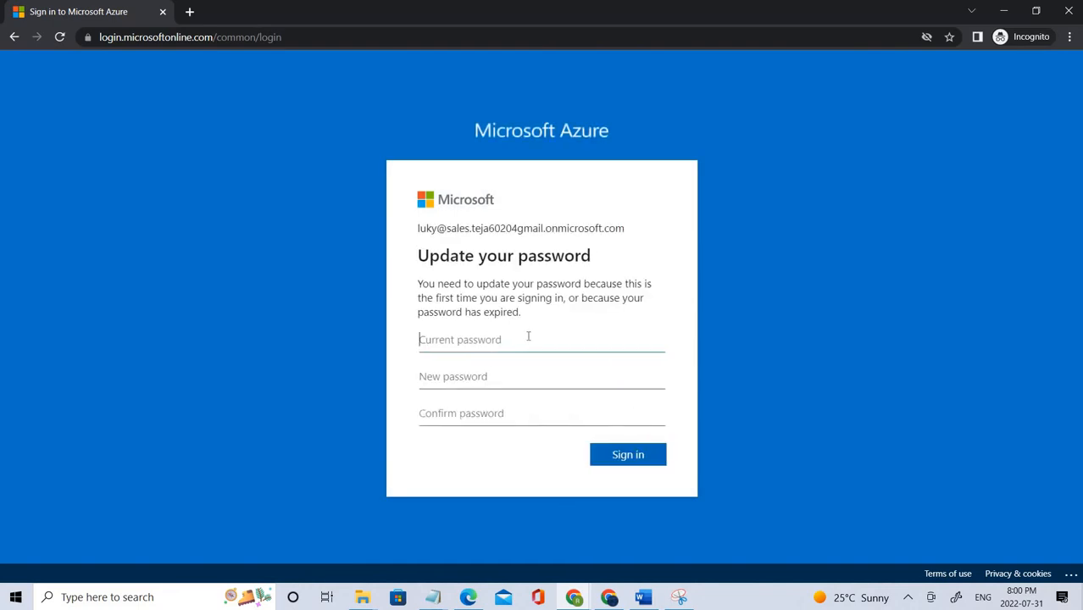
key("ctrl+v")
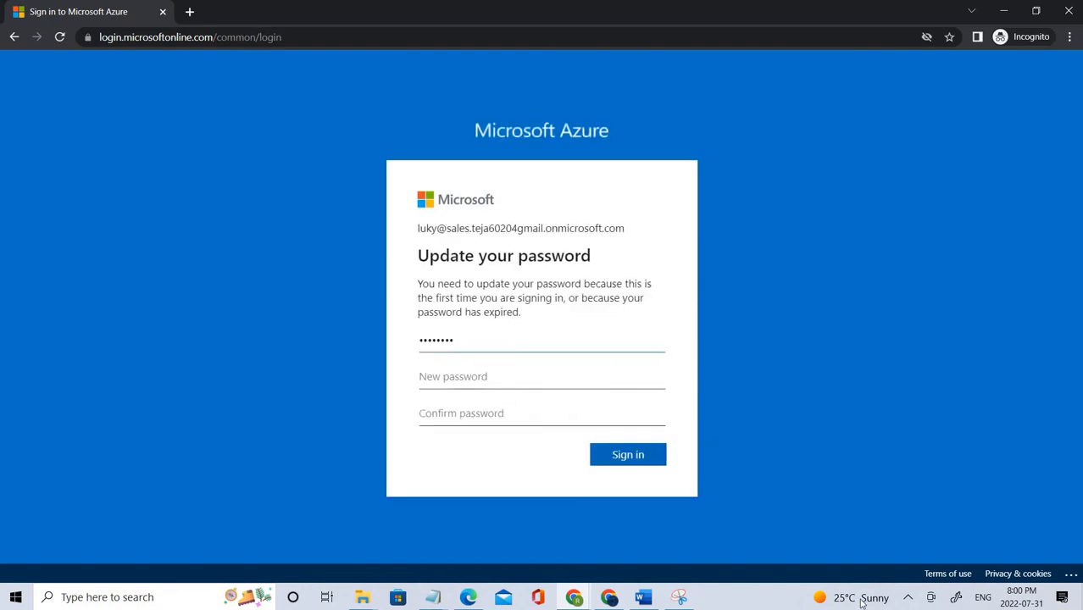
key("Tab")
type("a")
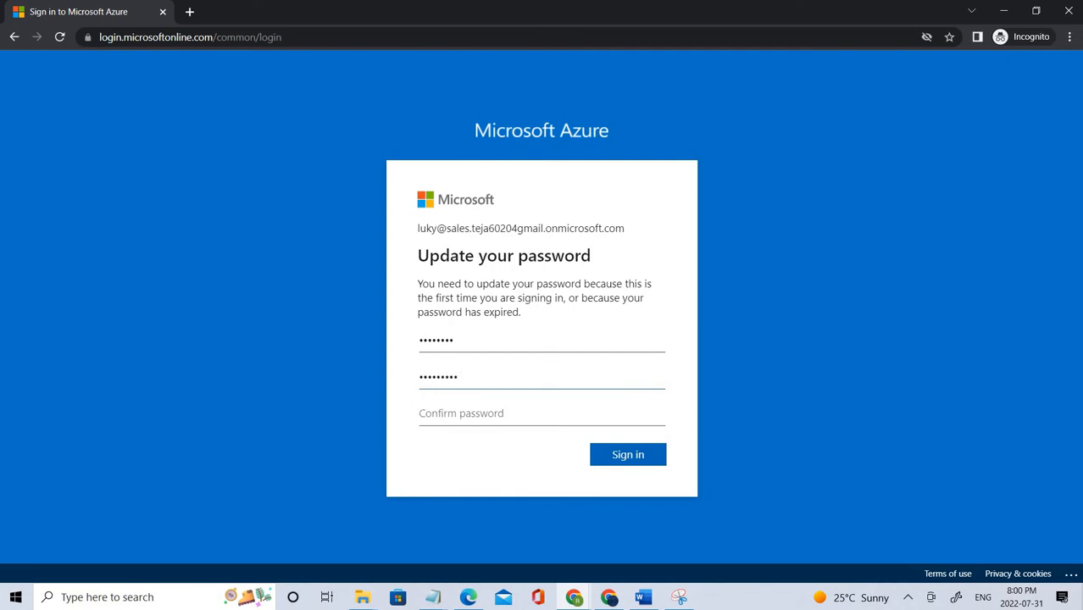
left_click(581, 406)
type("••")
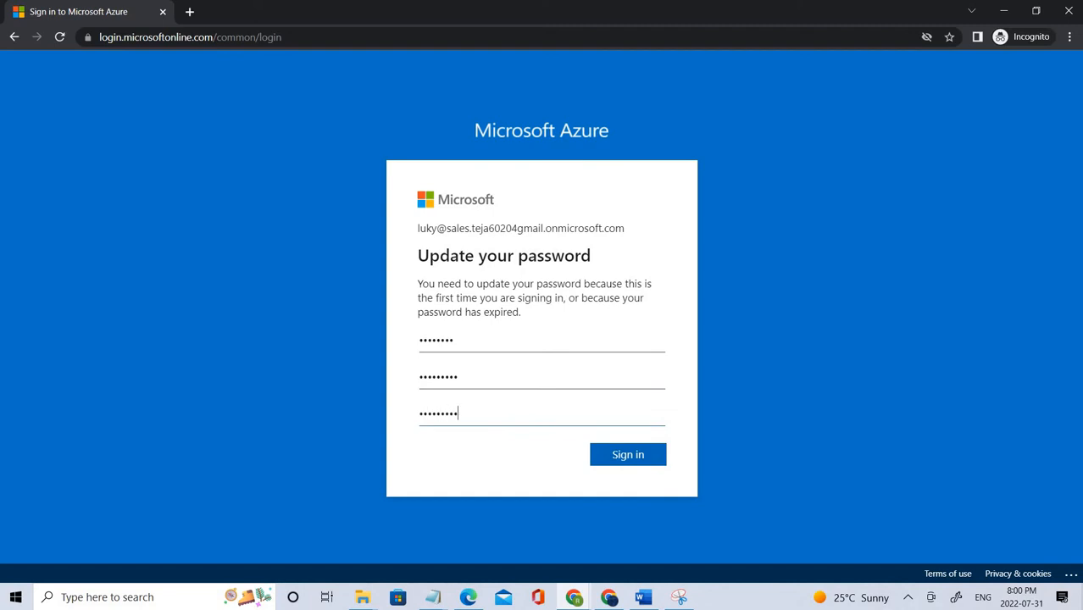
left_click(633, 452)
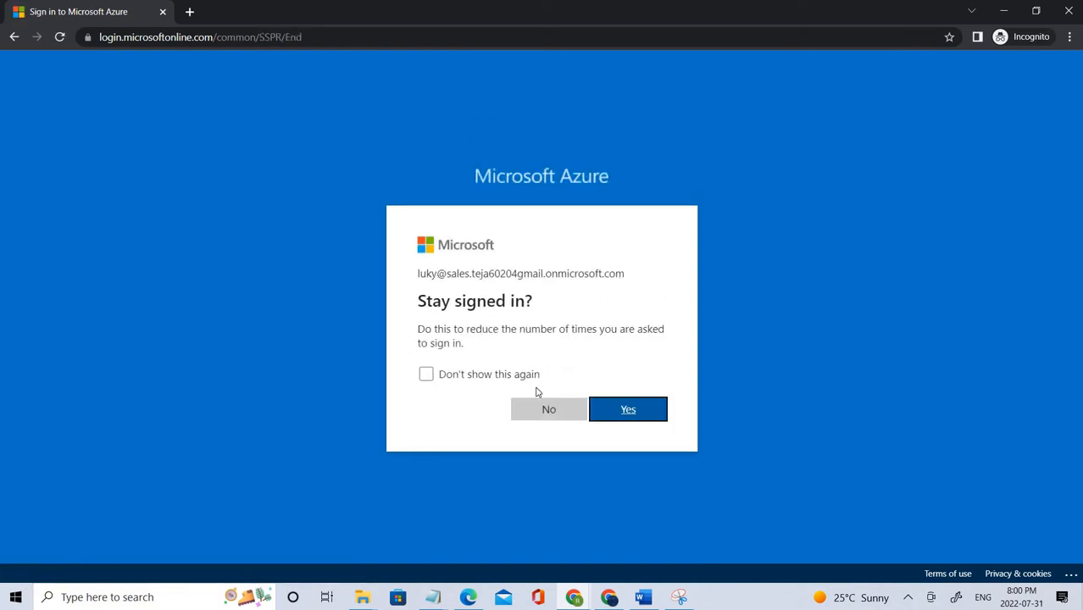
Step: Answer No to Stay signed in and choose Maybe later on the Azure welcome tour
left_click(549, 411)
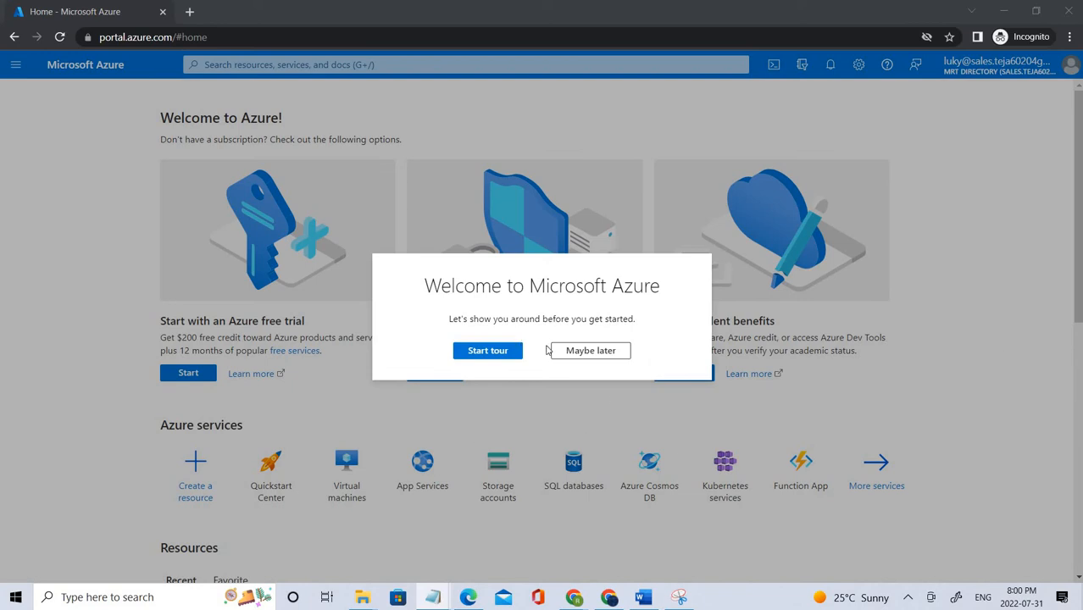
left_click(592, 351)
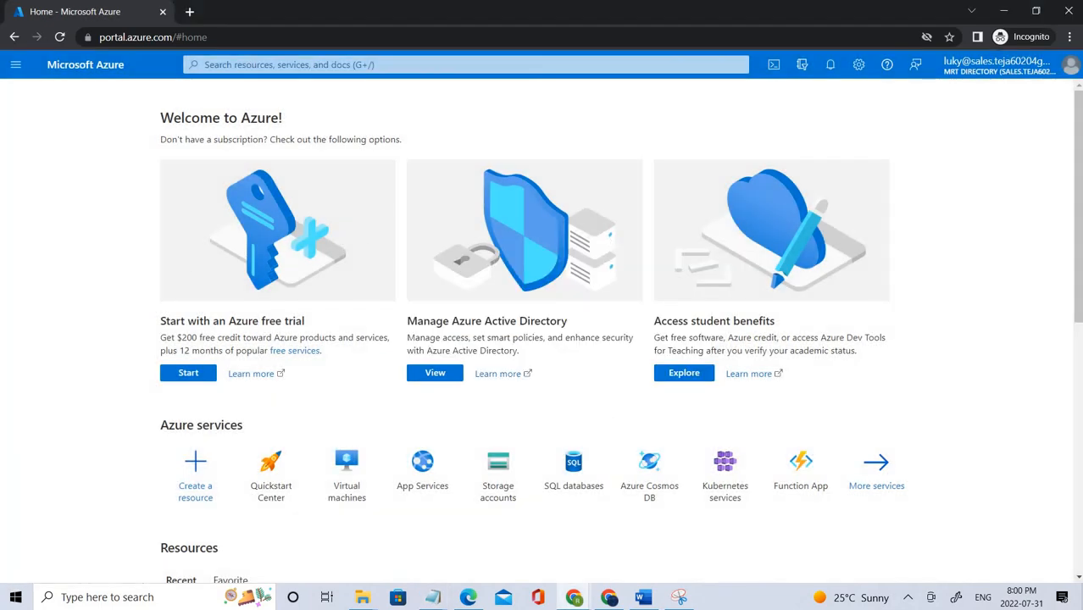
key("alt+Tab")
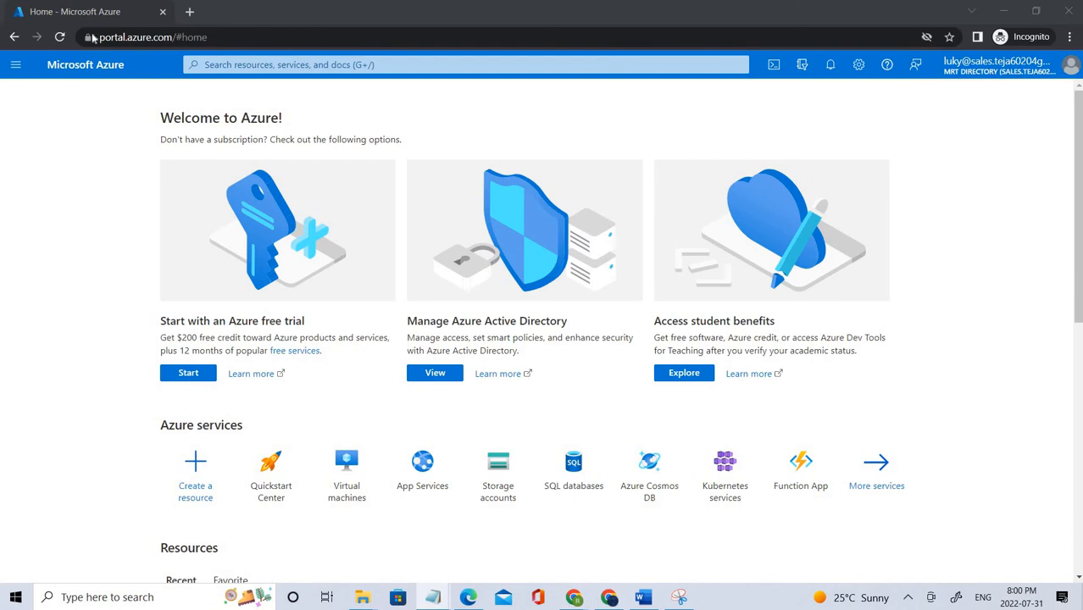
Step: In a new tab, go to office.com, sign in, and open the account avatar's details
left_click(189, 13)
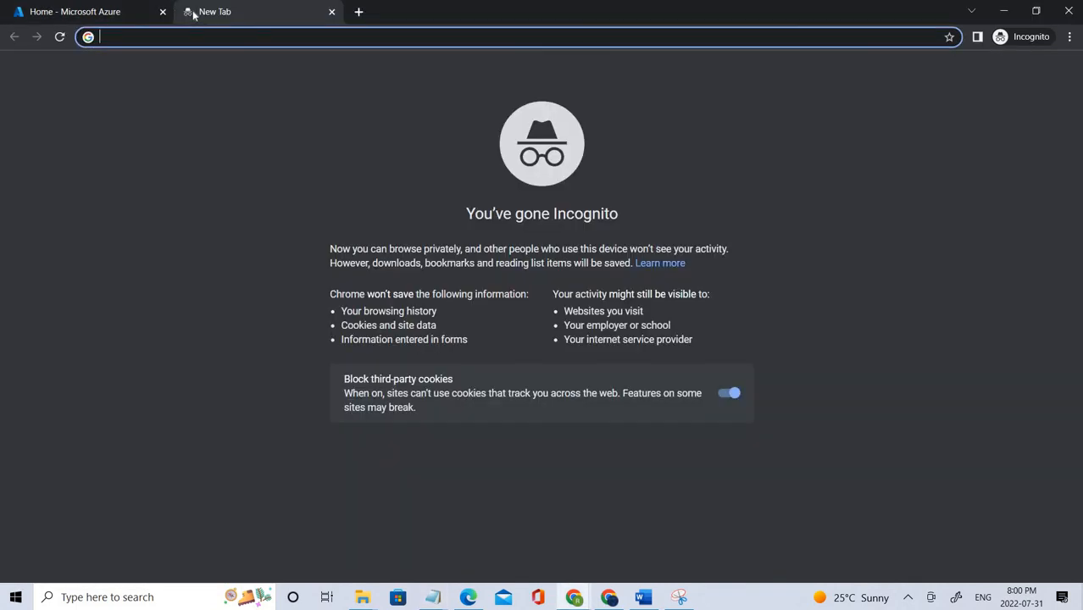
type("off")
left_click(275, 67)
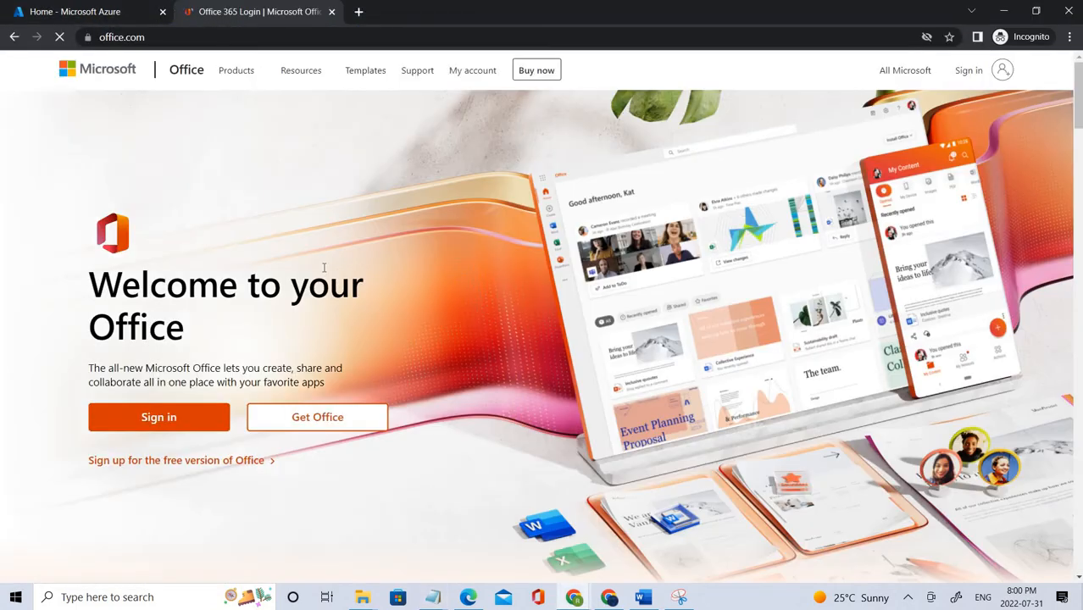
left_click(969, 70)
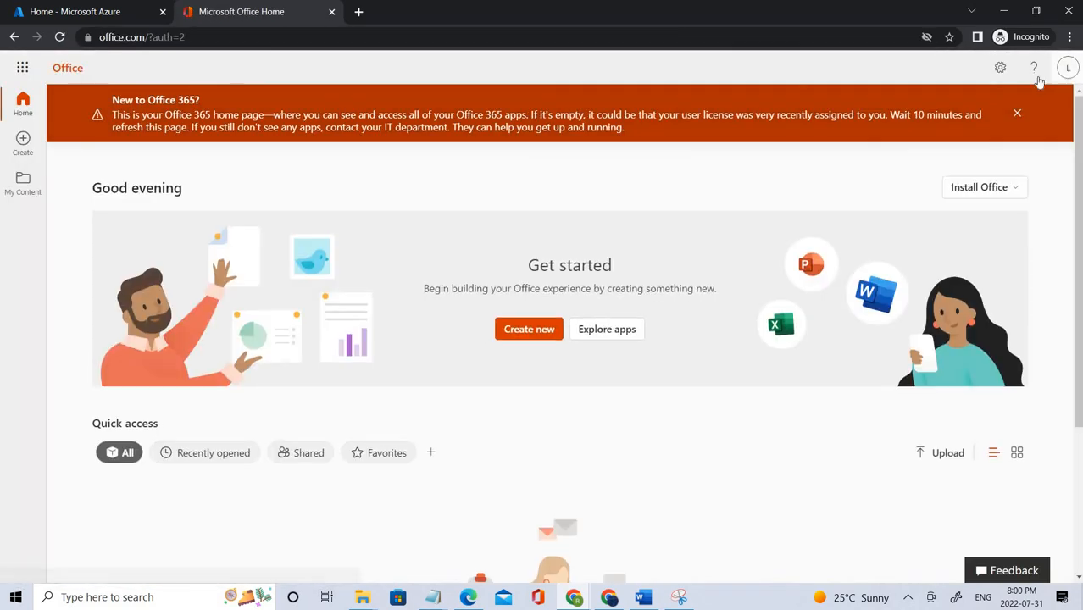
left_click(1067, 68)
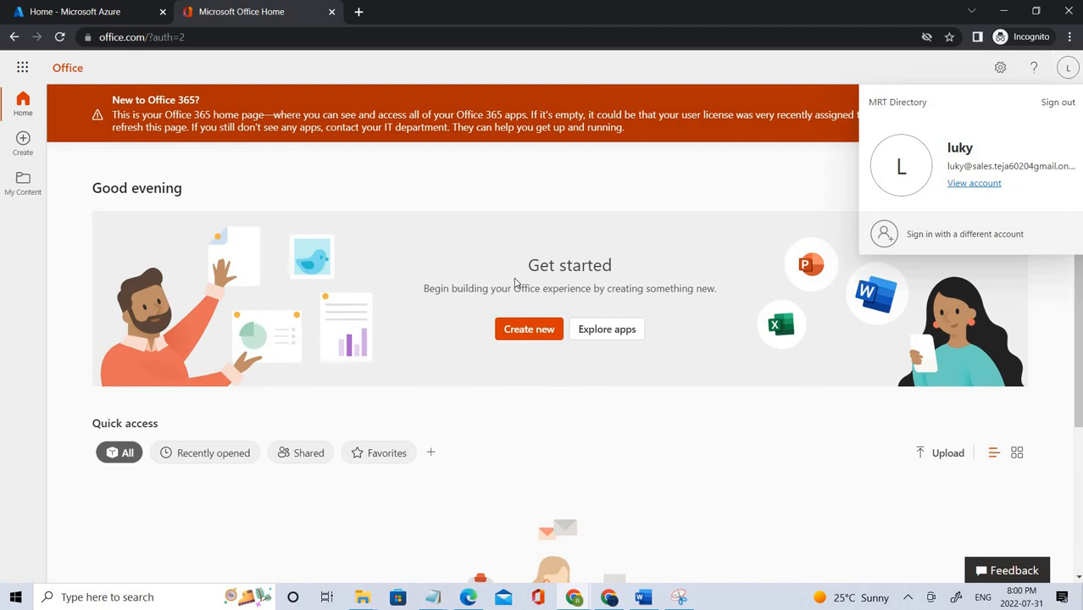